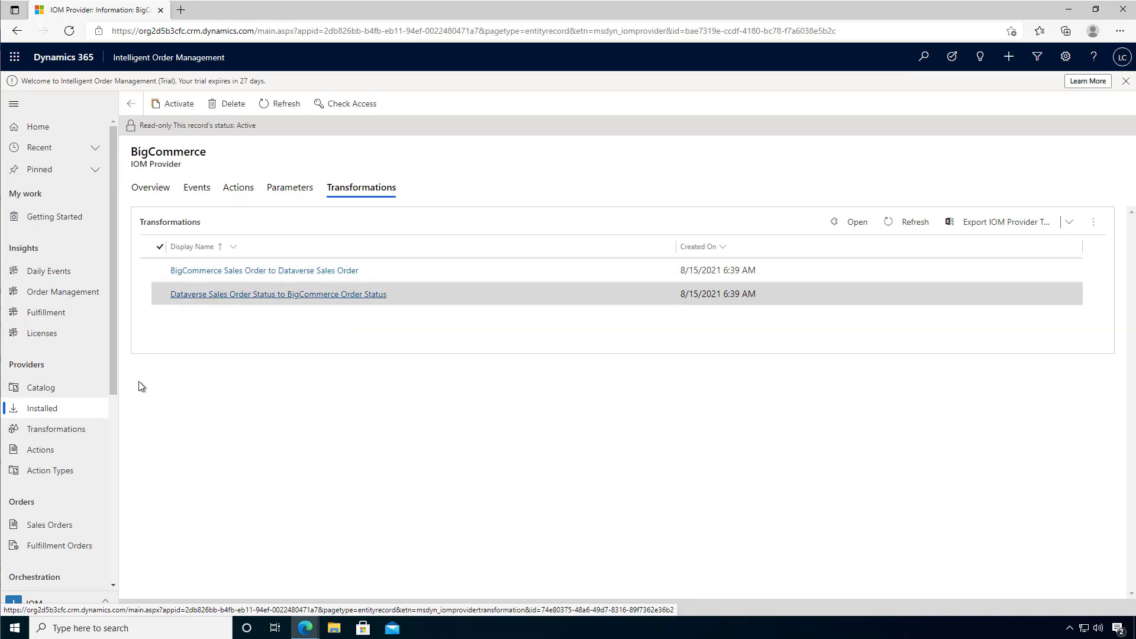
Step: Open the BigCommerce Sales Order to Dataverse Sales Order transformation created 8/15/2021 7:03 PM and examine the ImportMappingKey entries in its code
{"action": "left_click", "coordinate": [53, 432]}
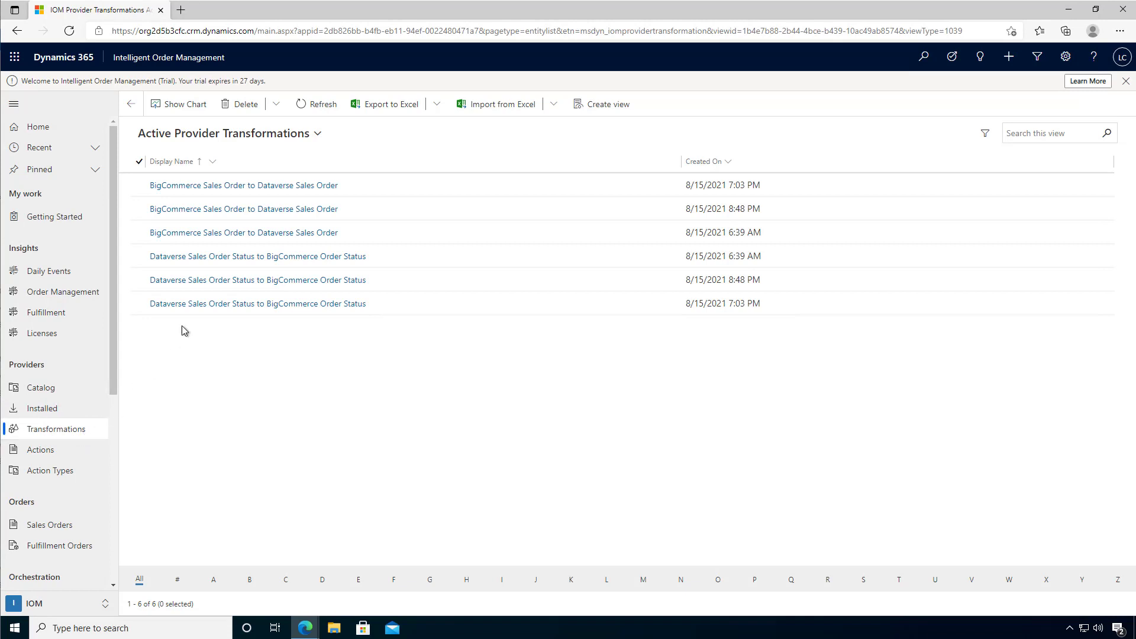
{"action": "left_click", "coordinate": [302, 187]}
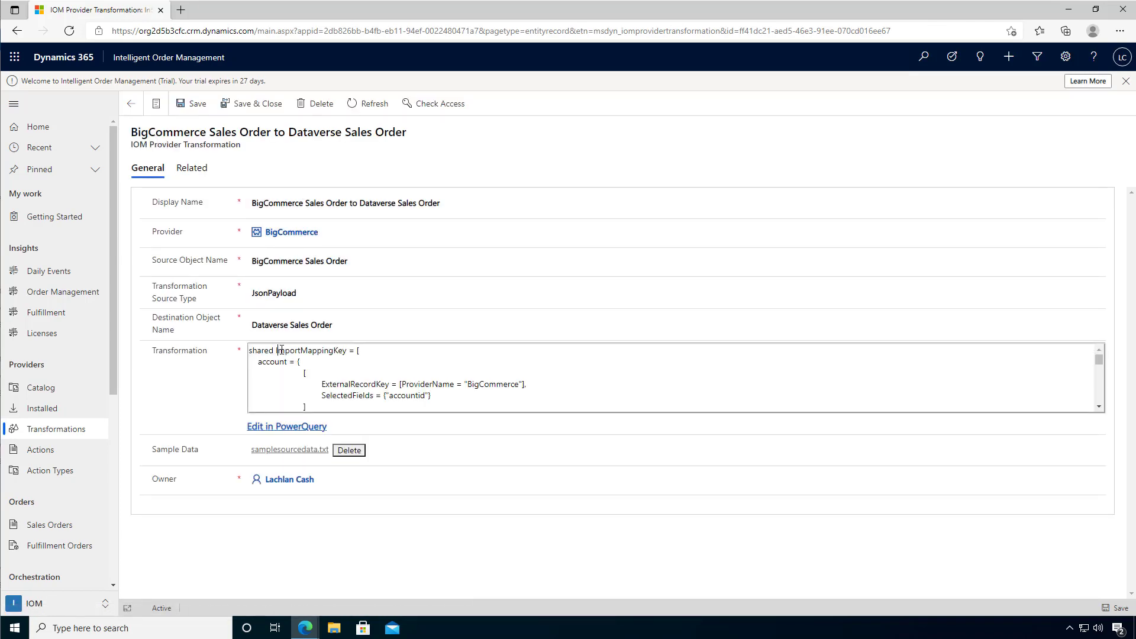
{"action": "left_click_drag", "start_coordinate": [281, 350], "coordinate": [351, 350]}
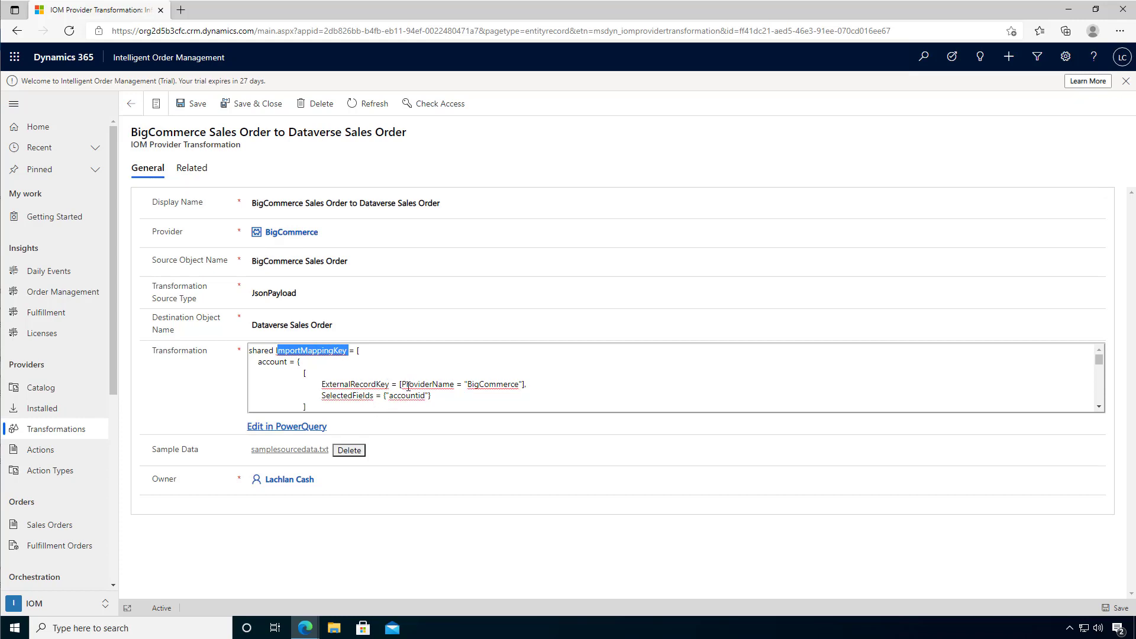
{"action": "left_click_drag", "start_coordinate": [260, 361], "coordinate": [301, 362]}
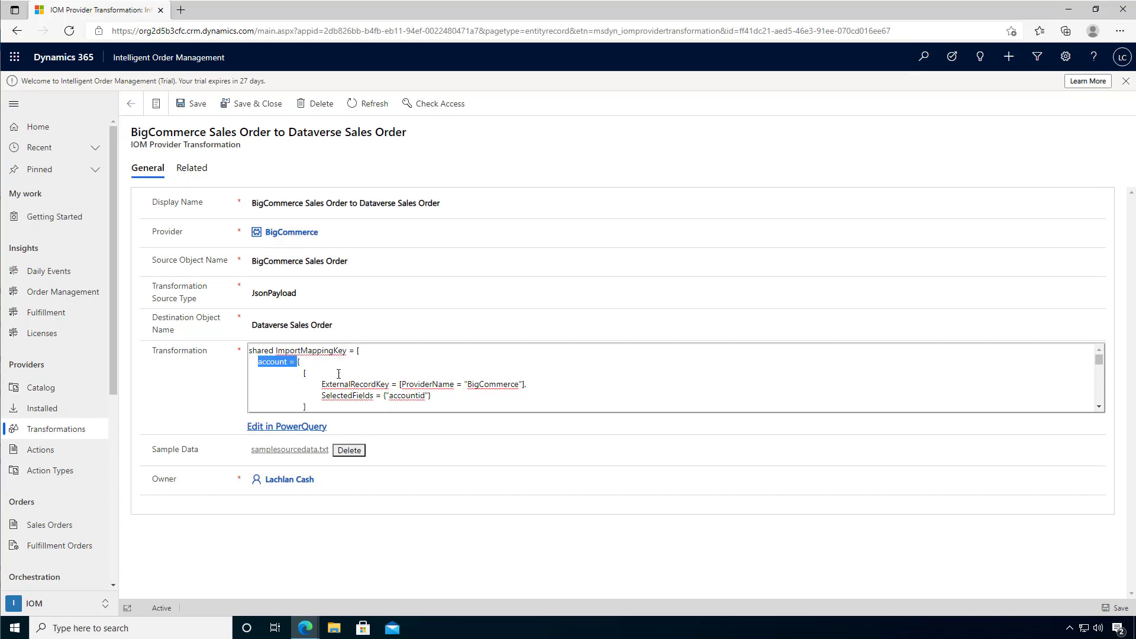
{"action": "scroll", "coordinate": [340, 374], "scroll_direction": "down", "scroll_amount": 2}
{"action": "scroll", "coordinate": [340, 374], "scroll_direction": "down", "scroll_amount": 5}
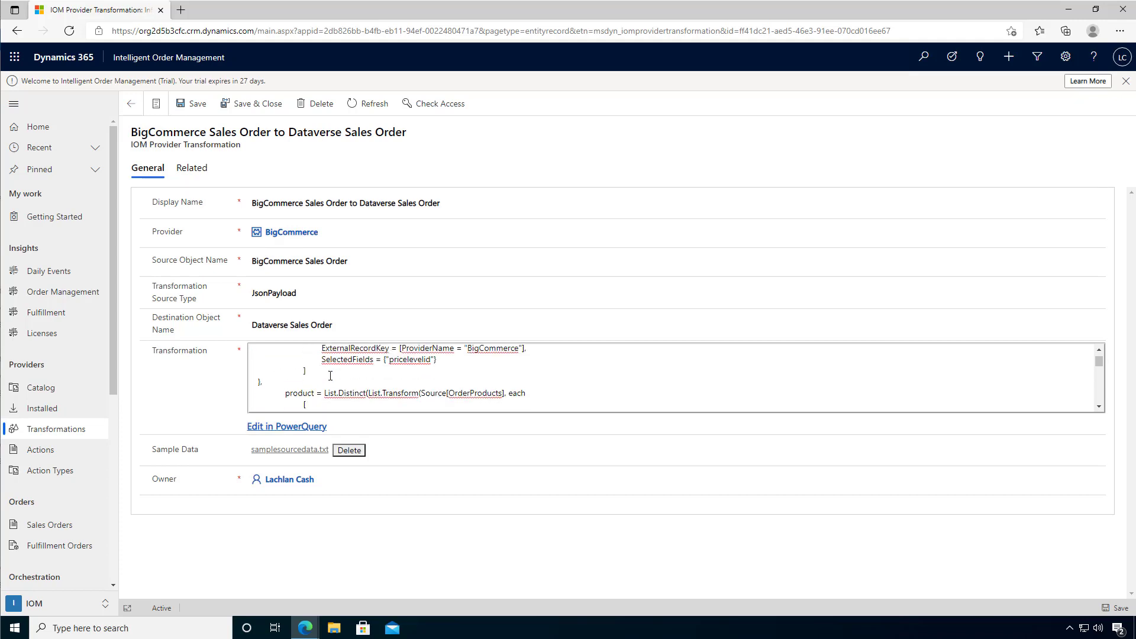
{"action": "scroll", "coordinate": [340, 373], "scroll_direction": "down", "scroll_amount": 2}
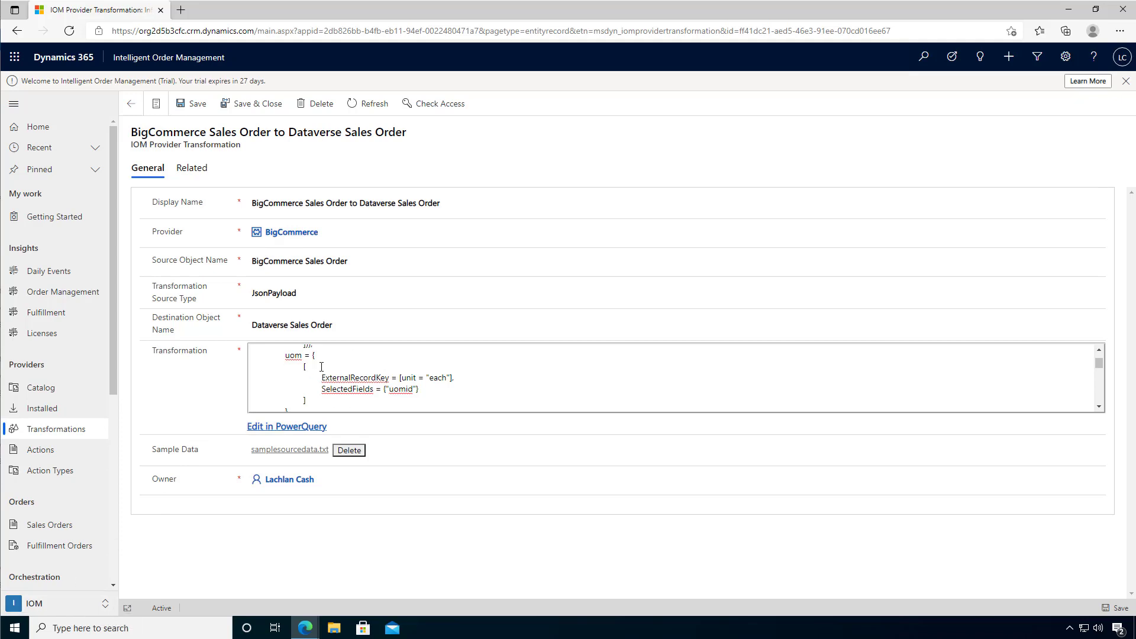
Step: Switch to the Configurations area and start a new IOM account mapping
{"action": "left_click", "coordinate": [46, 602]}
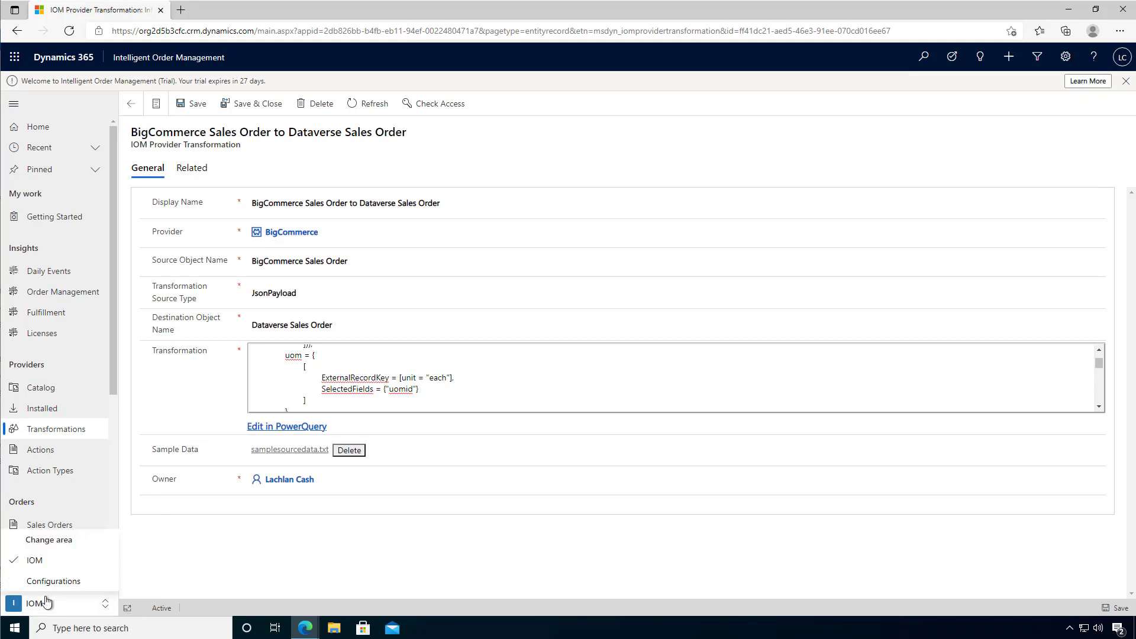
{"action": "left_click", "coordinate": [49, 581]}
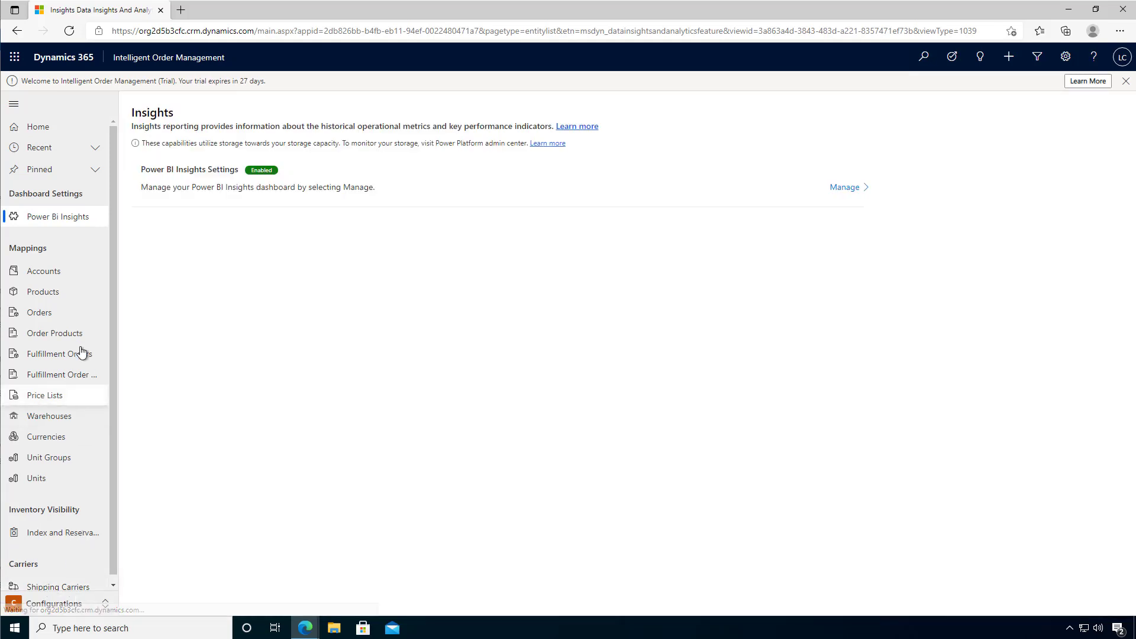
{"action": "left_click", "coordinate": [62, 273]}
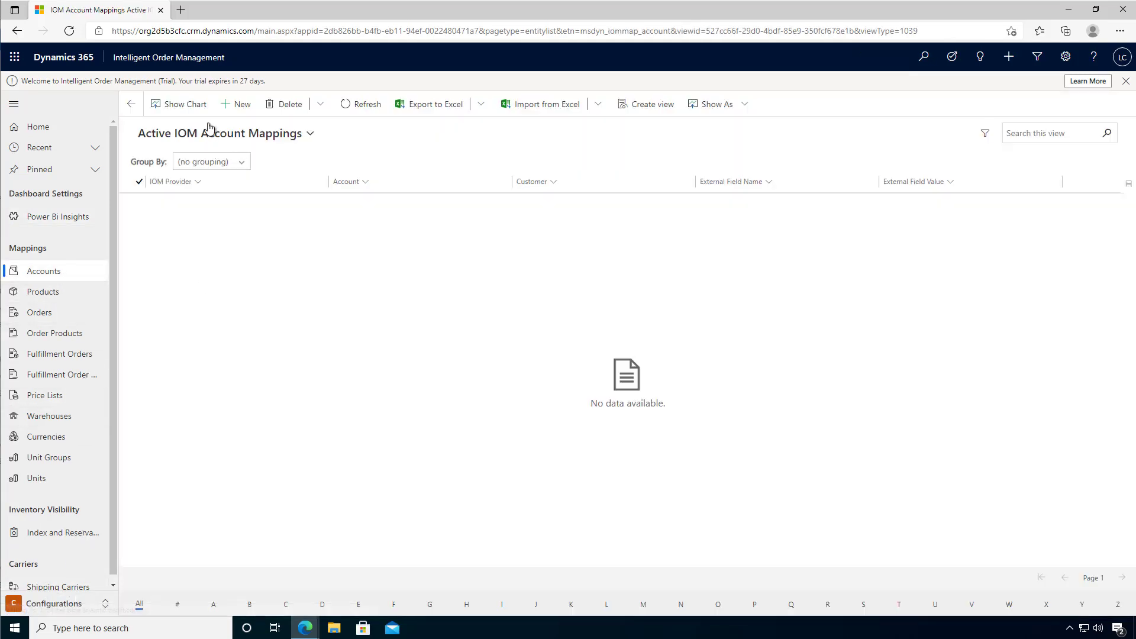
{"action": "left_click", "coordinate": [238, 104]}
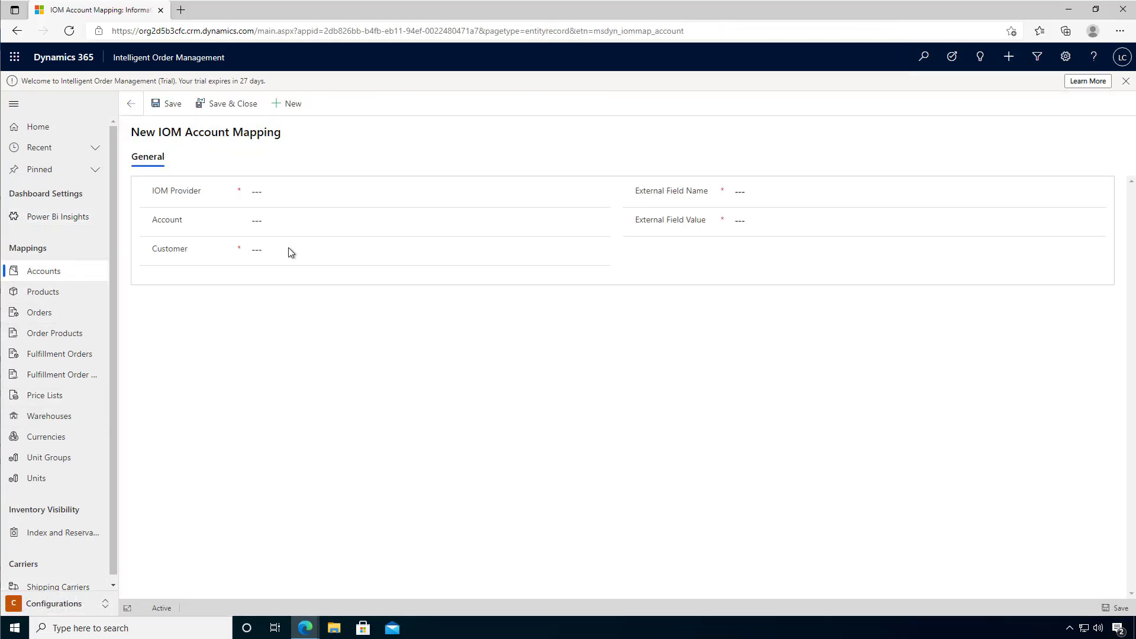
Step: Set the account mapping's IOM provider to the BigCommerce record dated 8/15/2021 6:39 AM and its customer to Provider-BigCommerce
{"action": "left_click", "coordinate": [290, 191]}
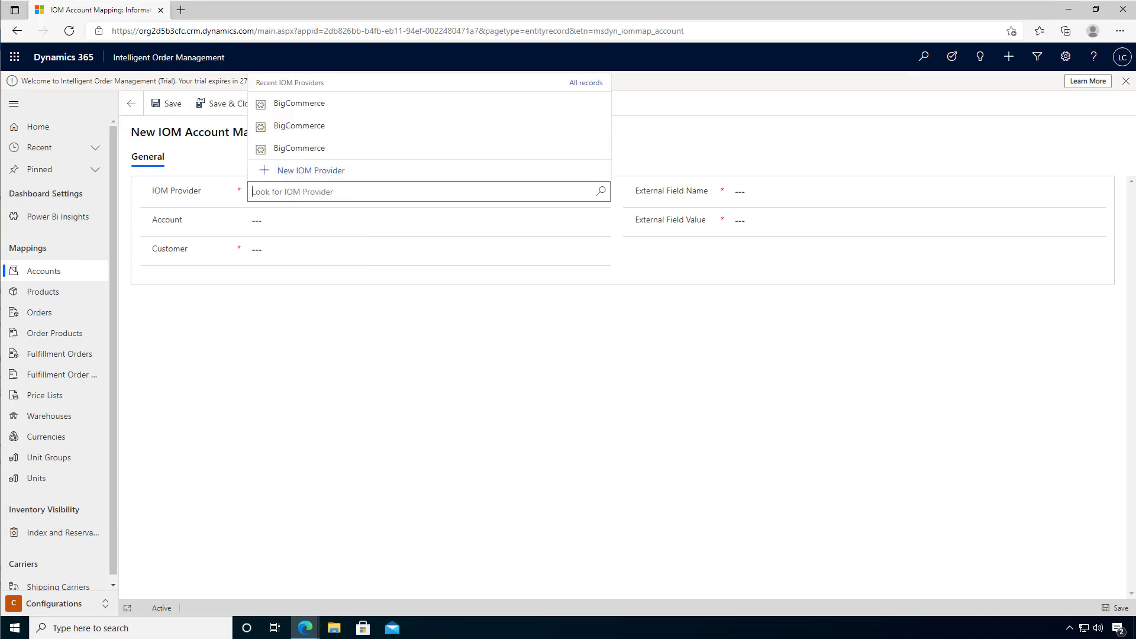
{"action": "left_click", "coordinate": [586, 82]}
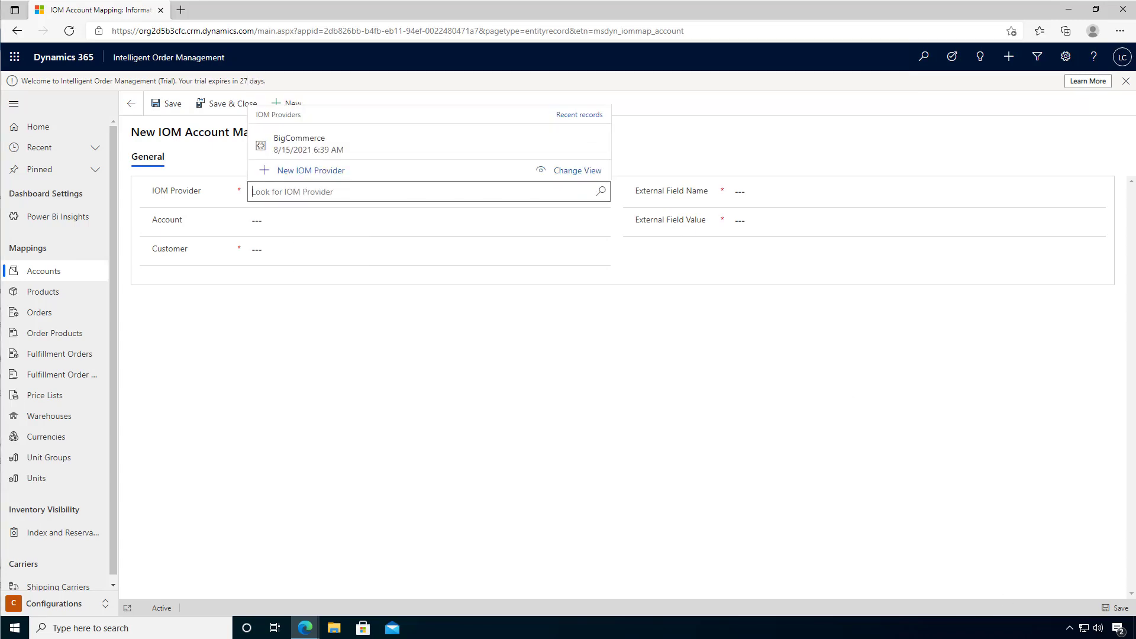
{"action": "left_click", "coordinate": [303, 147]}
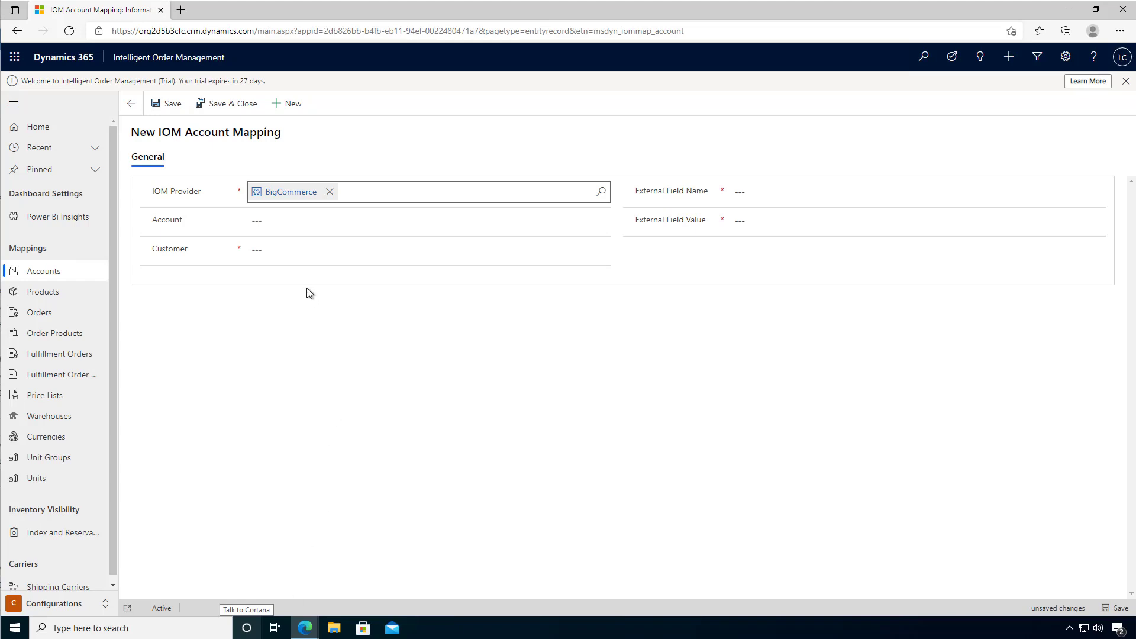
{"action": "left_click", "coordinate": [268, 251]}
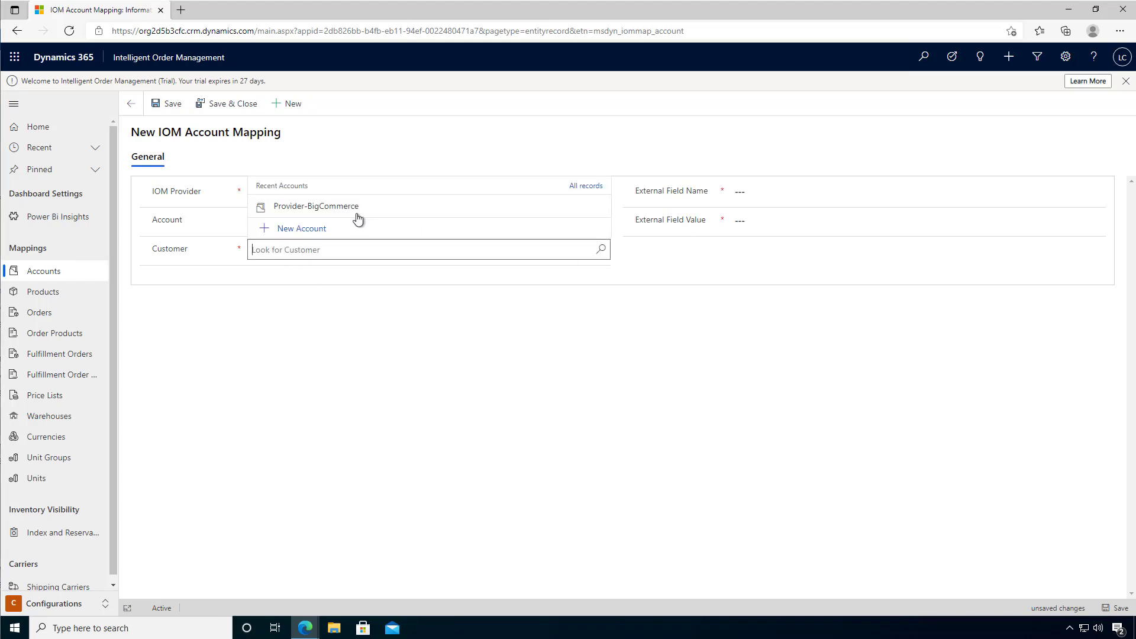
{"action": "left_click", "coordinate": [330, 208]}
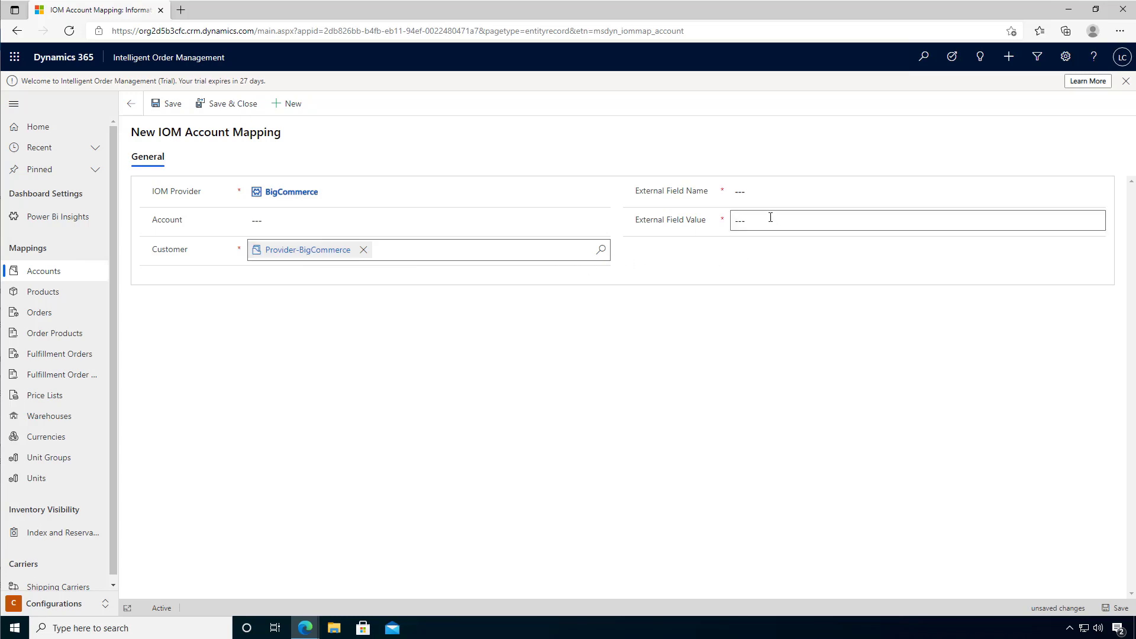
Step: Set the account mapping's external field name to ProviderName and its value to BigCommerce, and save the record
{"action": "left_click", "coordinate": [748, 193]}
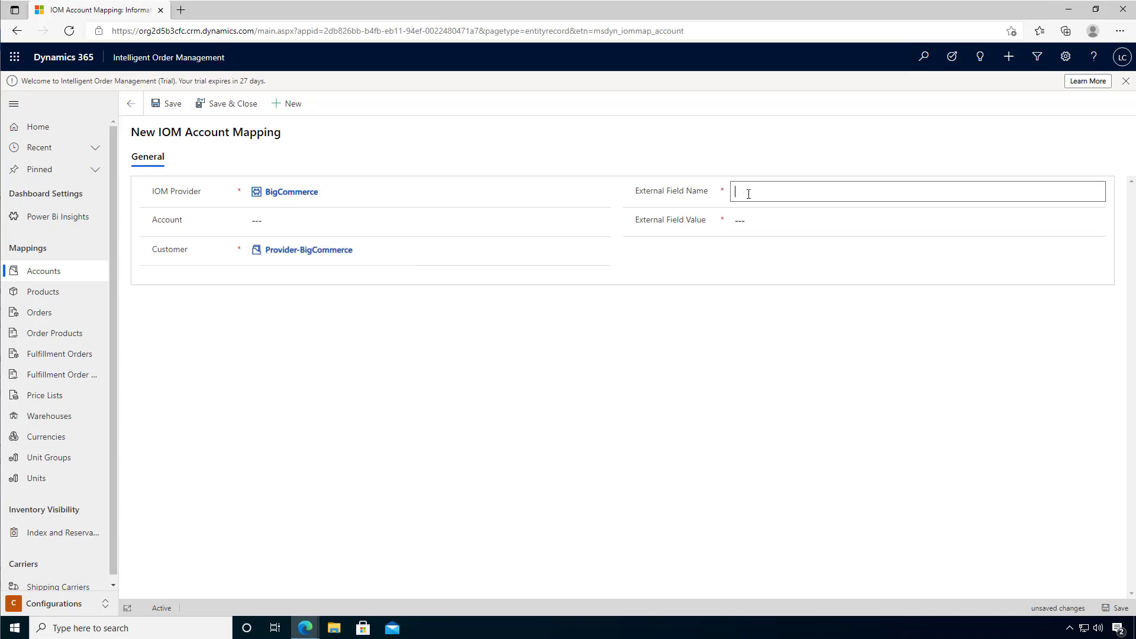
{"action": "type", "text": "ProviderName"}
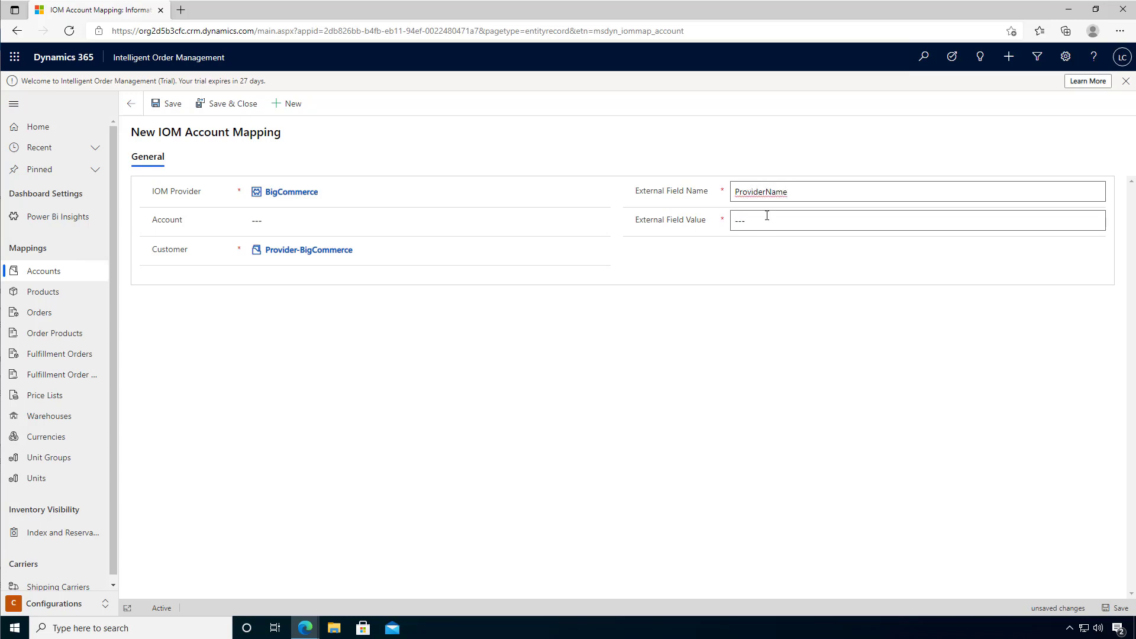
{"action": "left_click", "coordinate": [767, 215]}
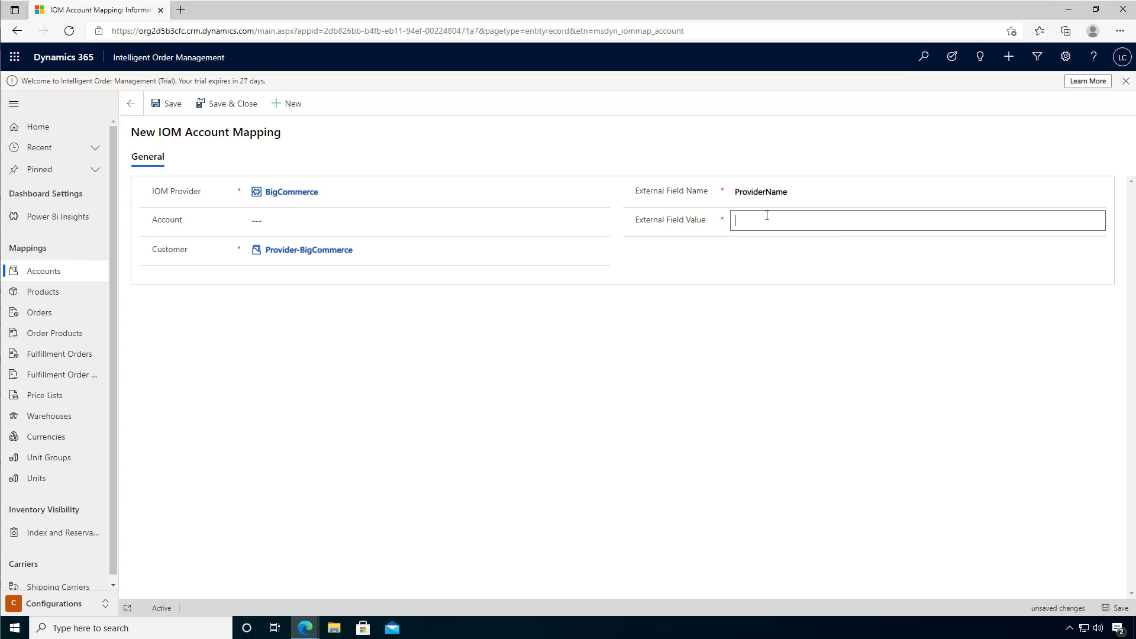
{"action": "type", "text": "BigCommerce"}
{"action": "left_click", "coordinate": [170, 106]}
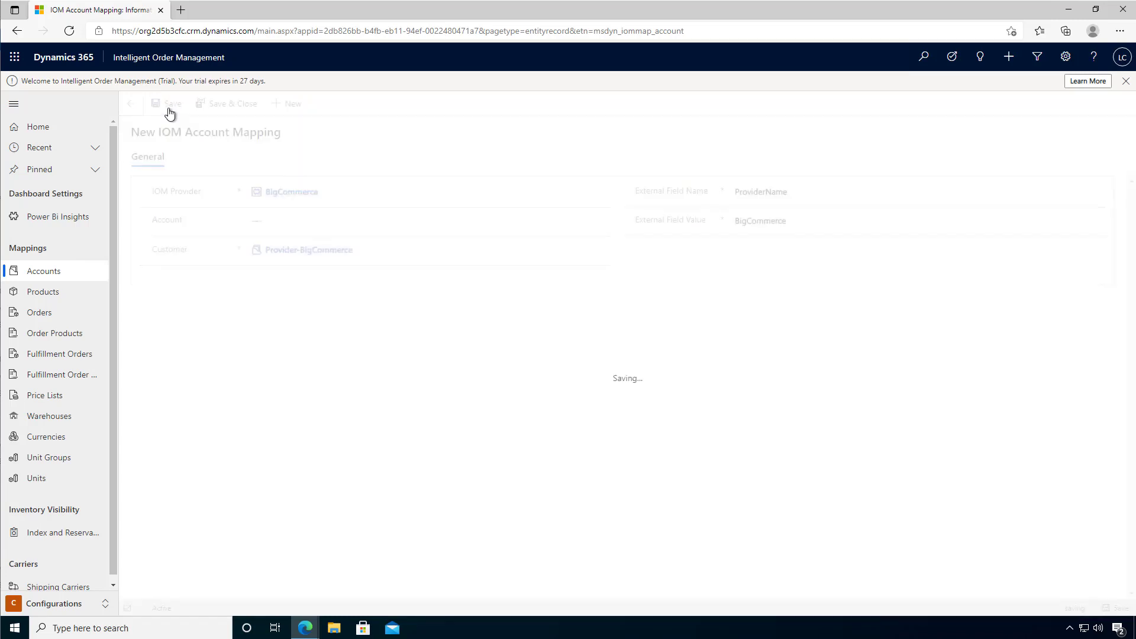
Step: Start a new IOM product mapping with the BigCommerce provider dated 8/15/2021 6:39 AM and the product Accu Scale
{"action": "left_click", "coordinate": [43, 291]}
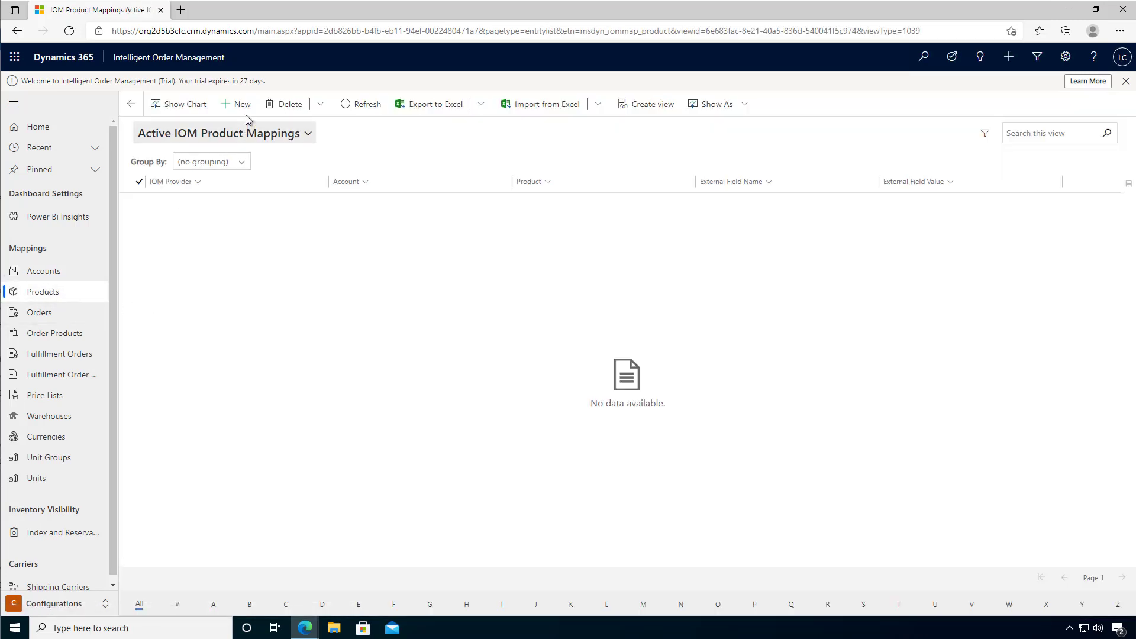
{"action": "left_click", "coordinate": [240, 104]}
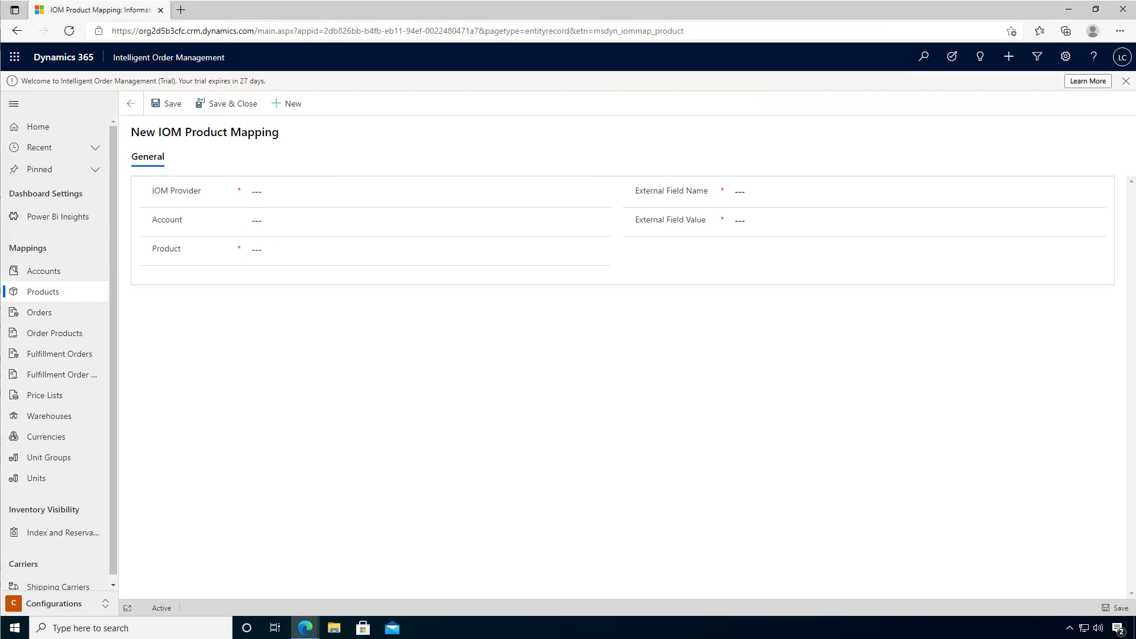
{"action": "left_click", "coordinate": [265, 193]}
{"action": "left_click", "coordinate": [600, 191]}
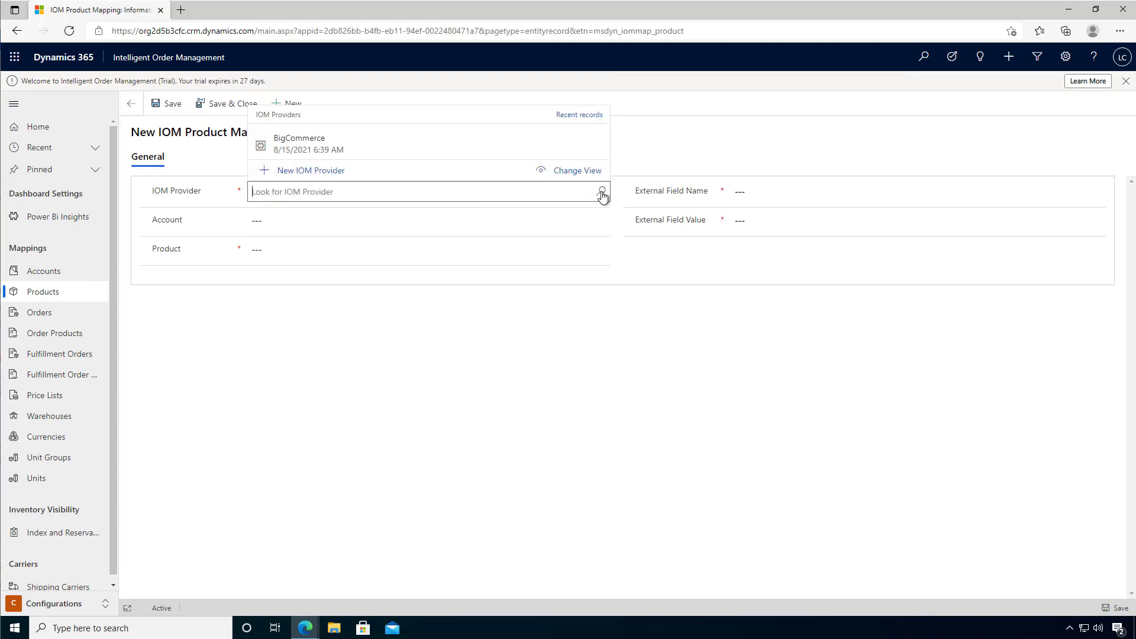
{"action": "left_click", "coordinate": [302, 145]}
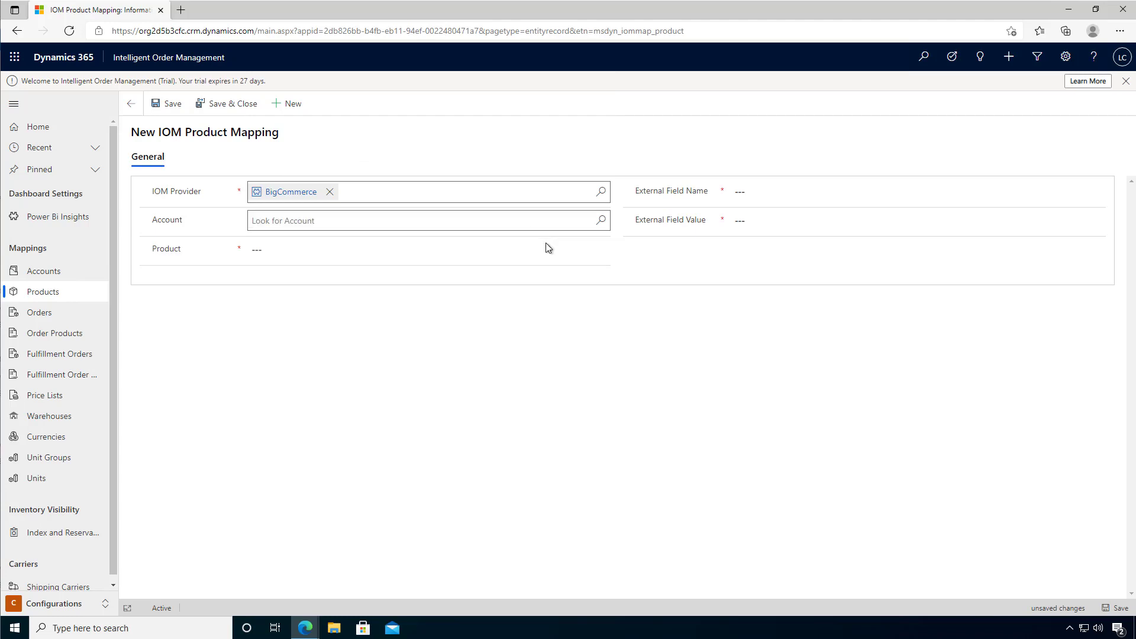
{"action": "left_click", "coordinate": [601, 250]}
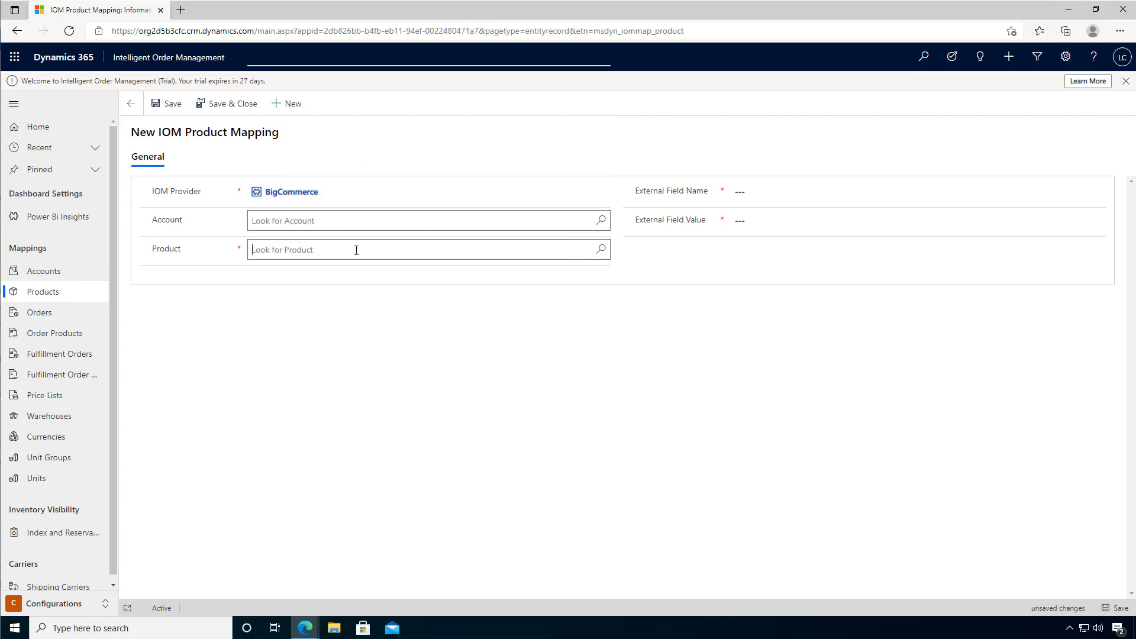
{"action": "left_click", "coordinate": [602, 251]}
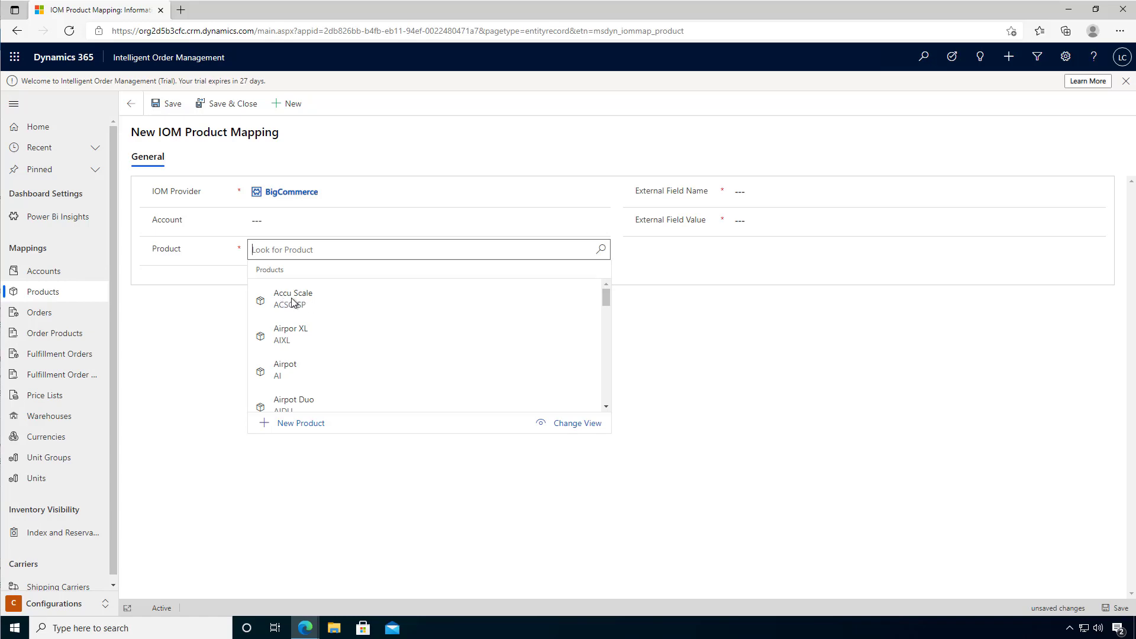
{"action": "left_click", "coordinate": [293, 303]}
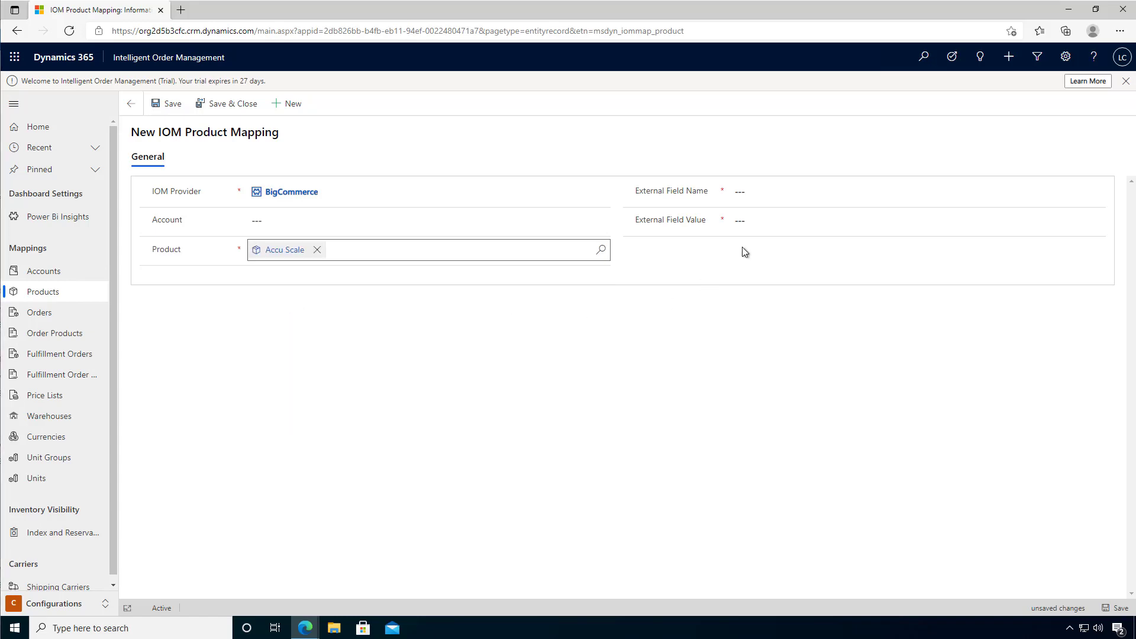
Step: Set the product mapping's external field name to sku and its value to ABS, save the record and leave it
{"action": "left_click", "coordinate": [746, 191]}
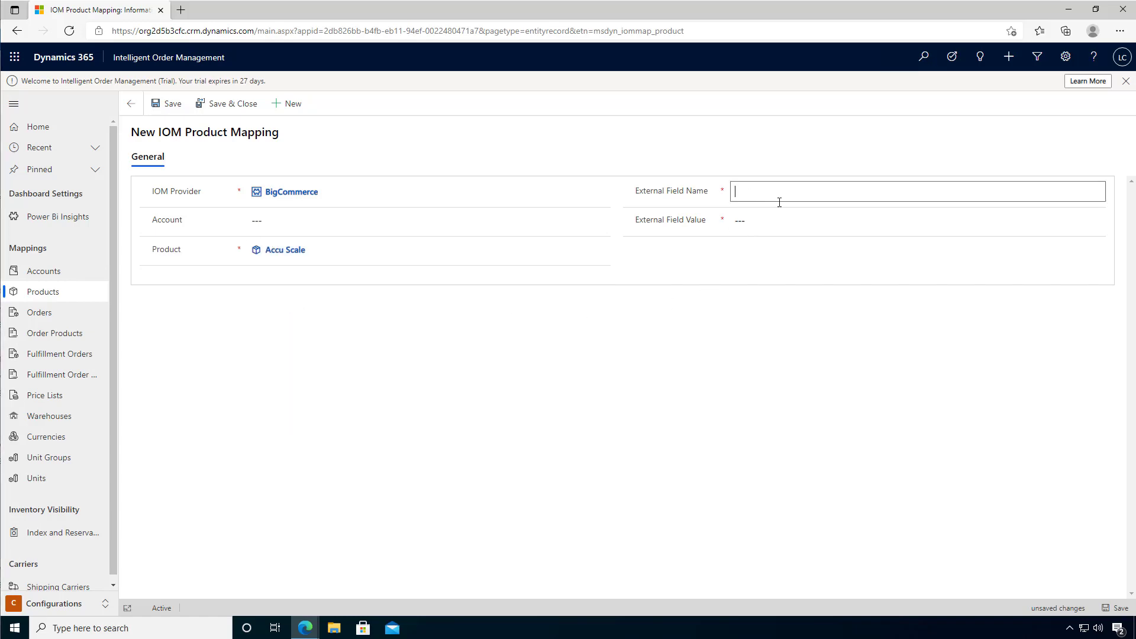
{"action": "type", "text": "sku"}
{"action": "left_click", "coordinate": [751, 221]}
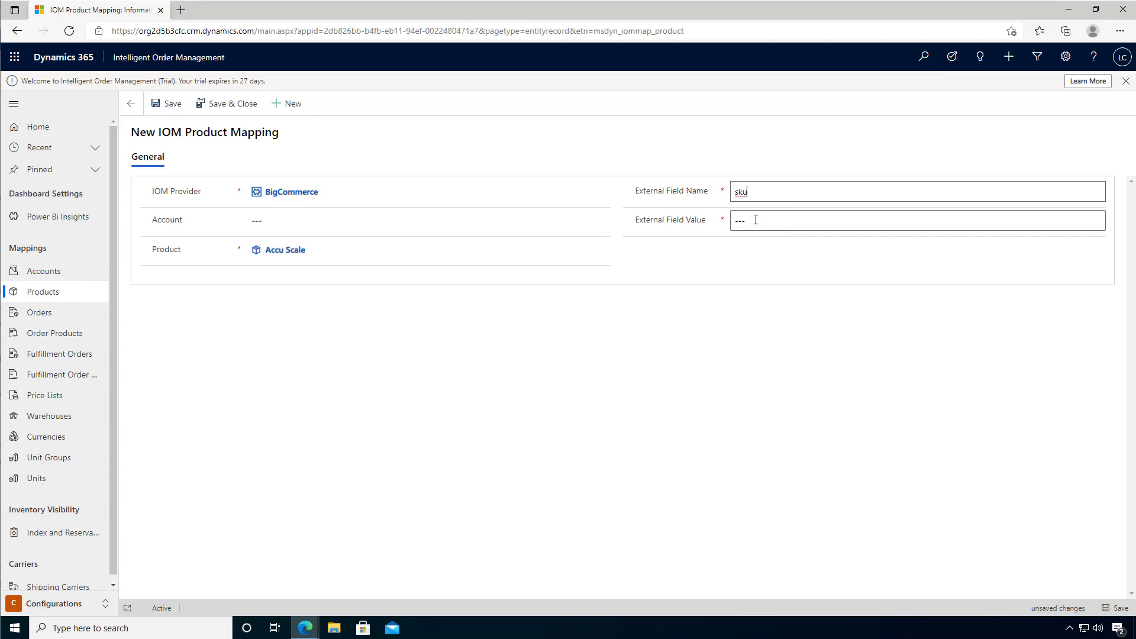
{"action": "type", "text": "ABS"}
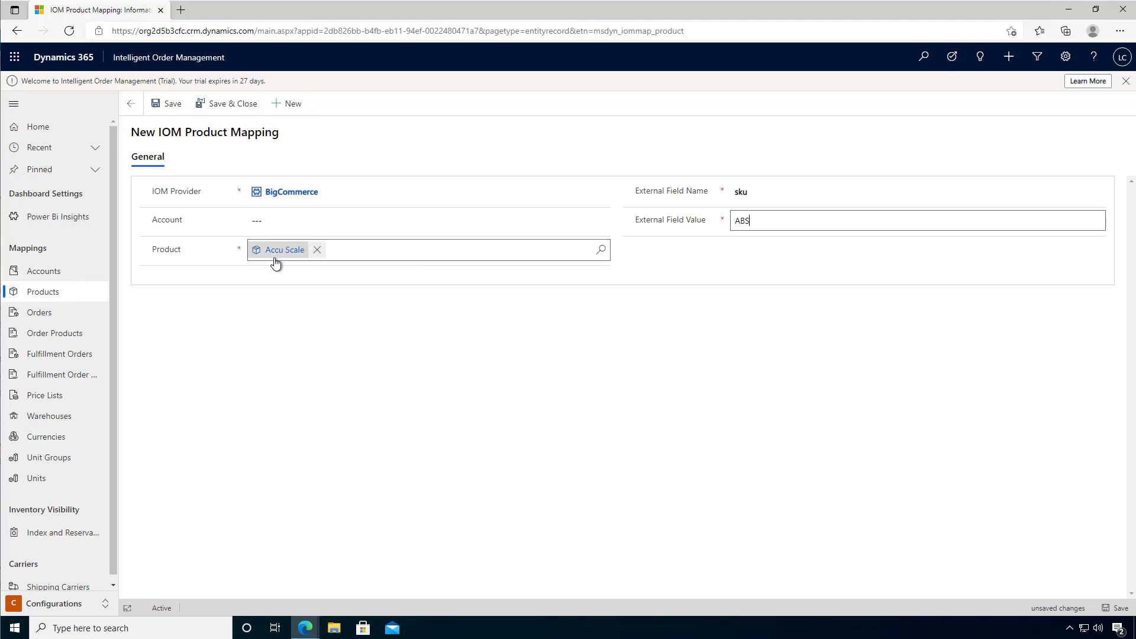
{"action": "left_click", "coordinate": [171, 107]}
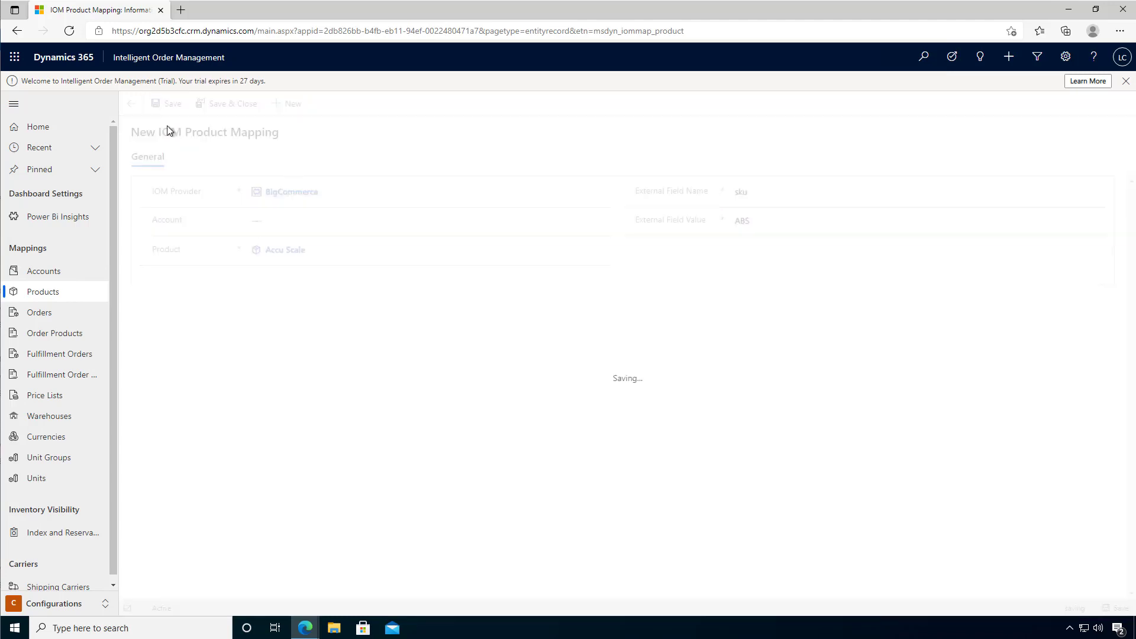
{"action": "left_click", "coordinate": [132, 106]}
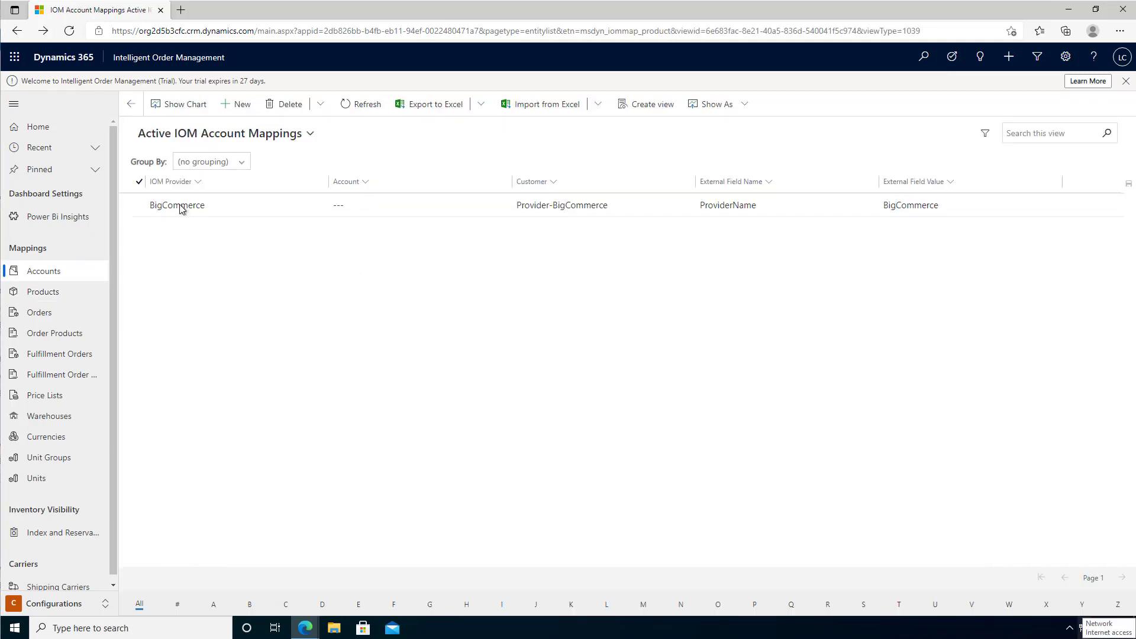
Step: Start a new IOM price list mapping with the BigCommerce provider dated 8/15/2021 6:39 AM and the Master price list
{"action": "left_click", "coordinate": [62, 395]}
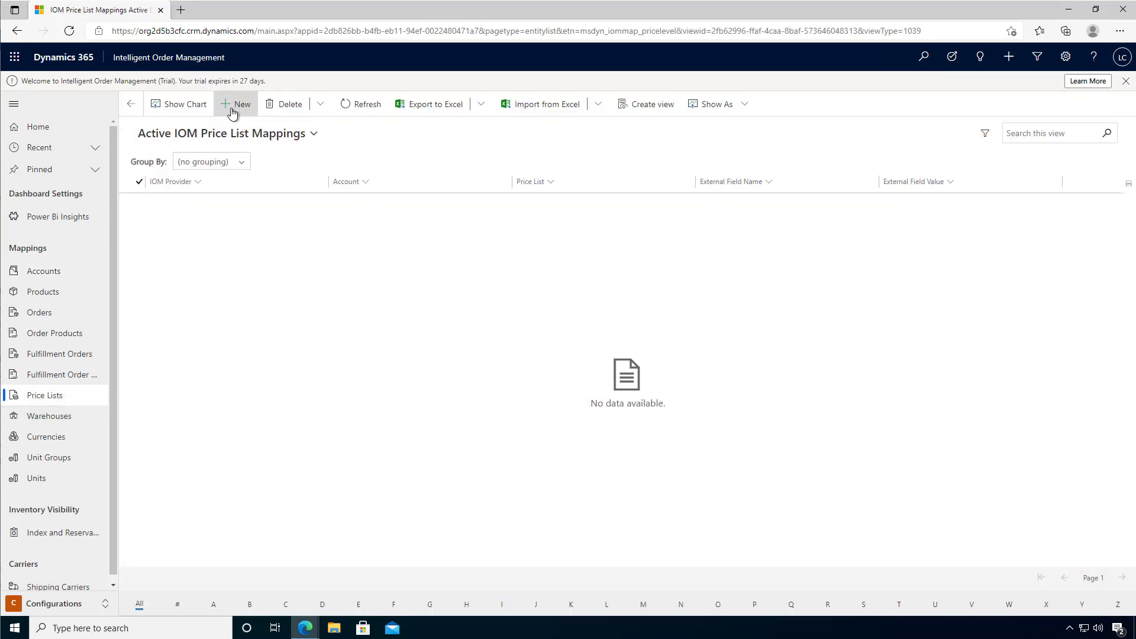
{"action": "left_click", "coordinate": [235, 105]}
{"action": "left_click", "coordinate": [269, 192]}
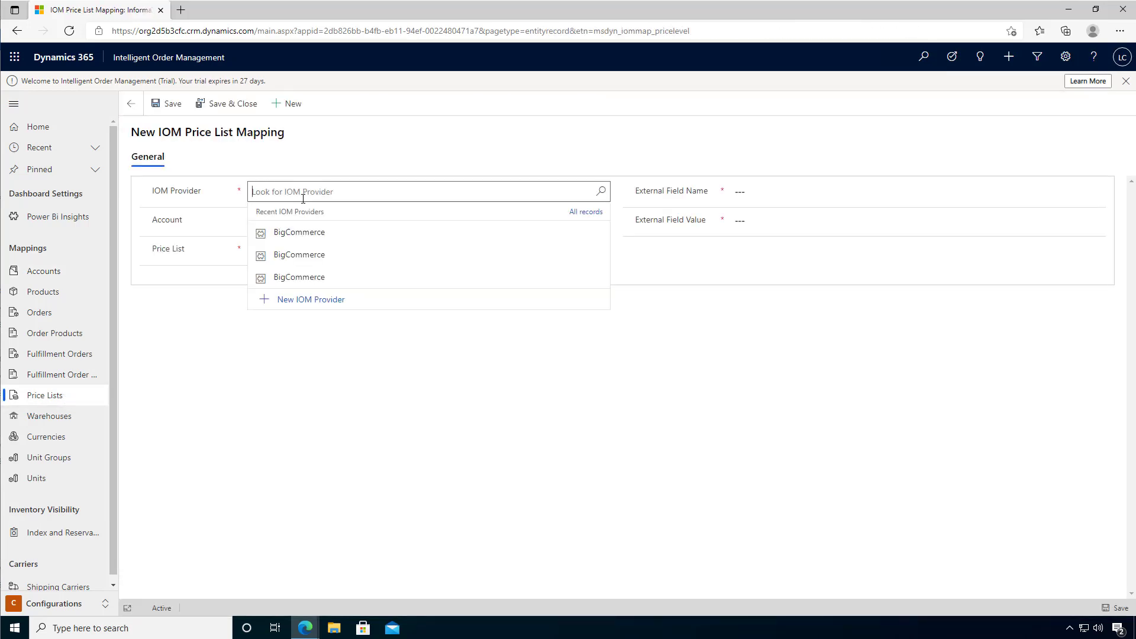
{"action": "left_click", "coordinate": [601, 191]}
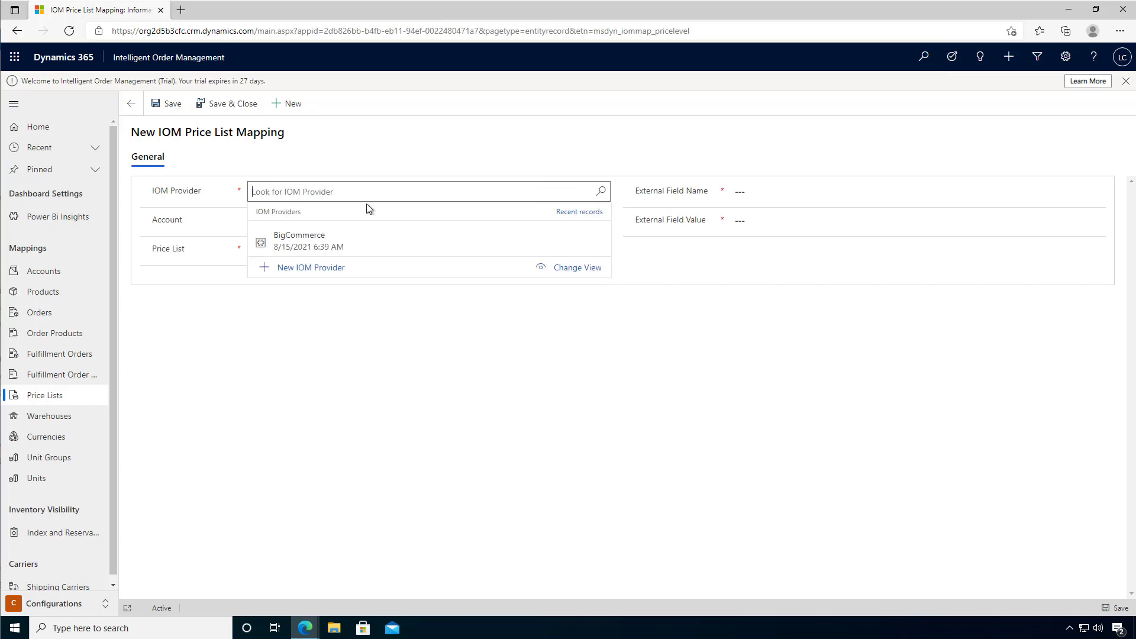
{"action": "left_click", "coordinate": [321, 243]}
{"action": "left_click", "coordinate": [309, 249]}
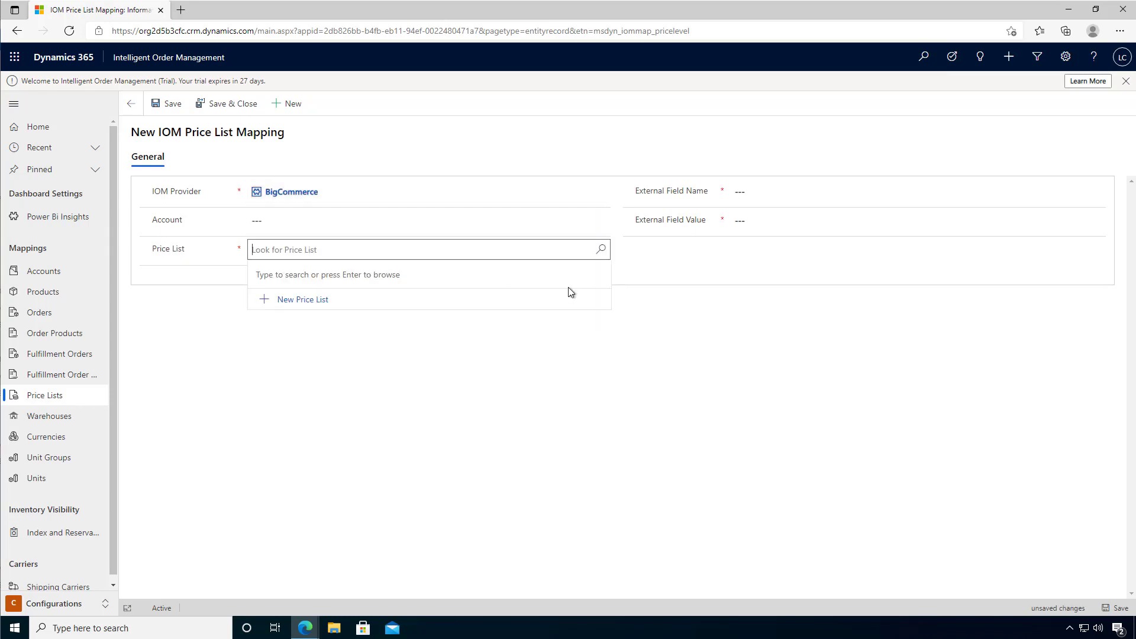
{"action": "left_click", "coordinate": [600, 249]}
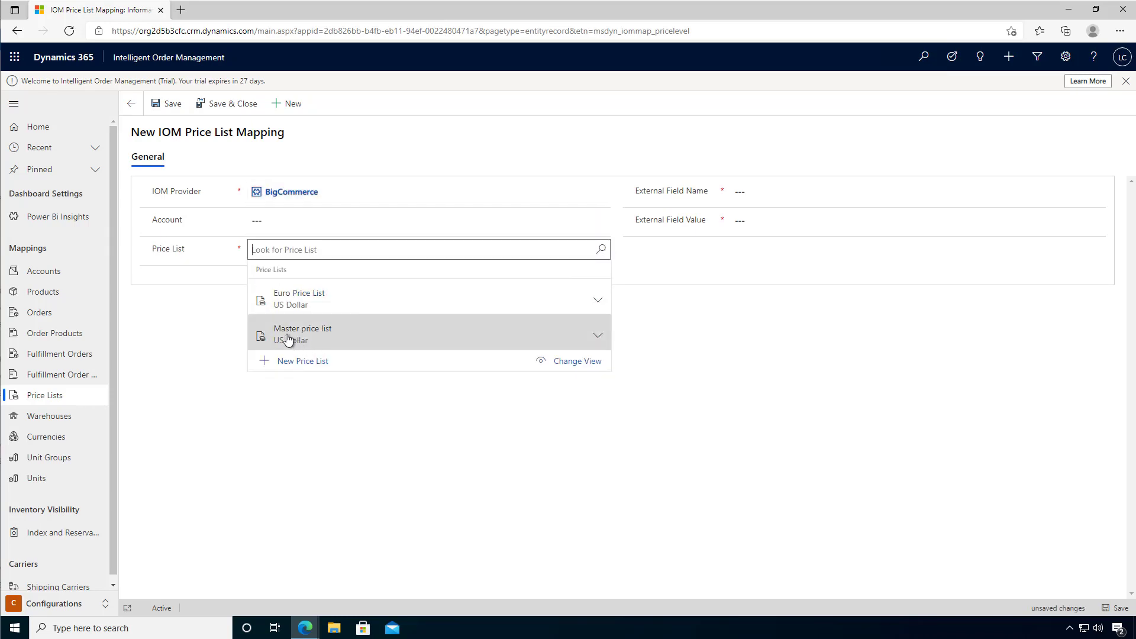
{"action": "left_click", "coordinate": [336, 338]}
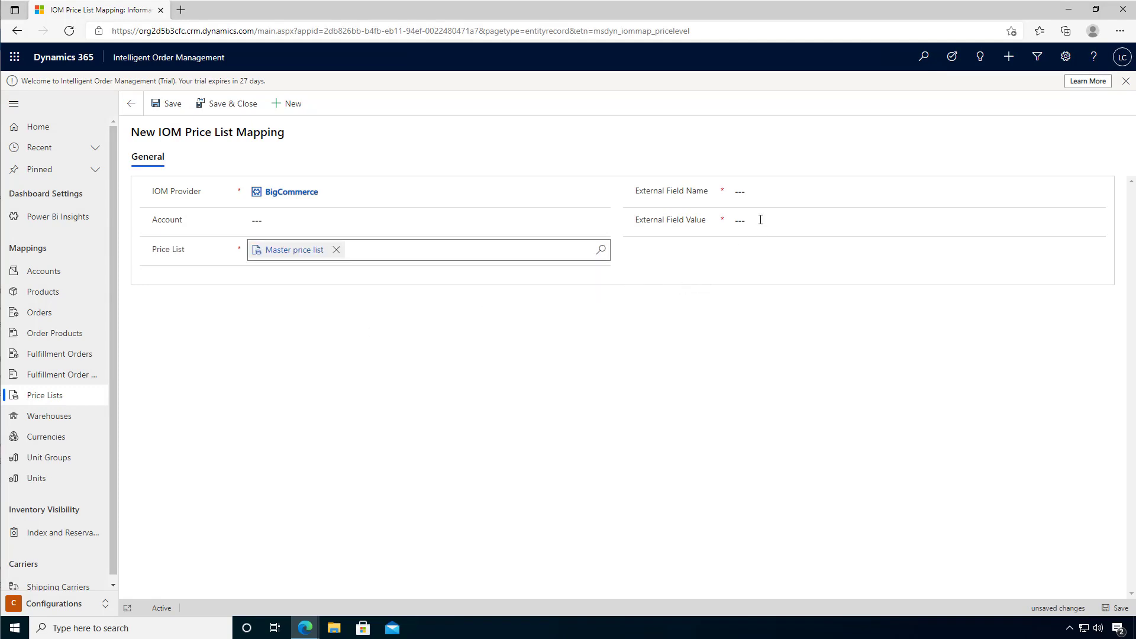
Step: Set the price list mapping's external field name to ProviderName and its value to BigCommerce, save the record and leave it
{"action": "left_click", "coordinate": [753, 193]}
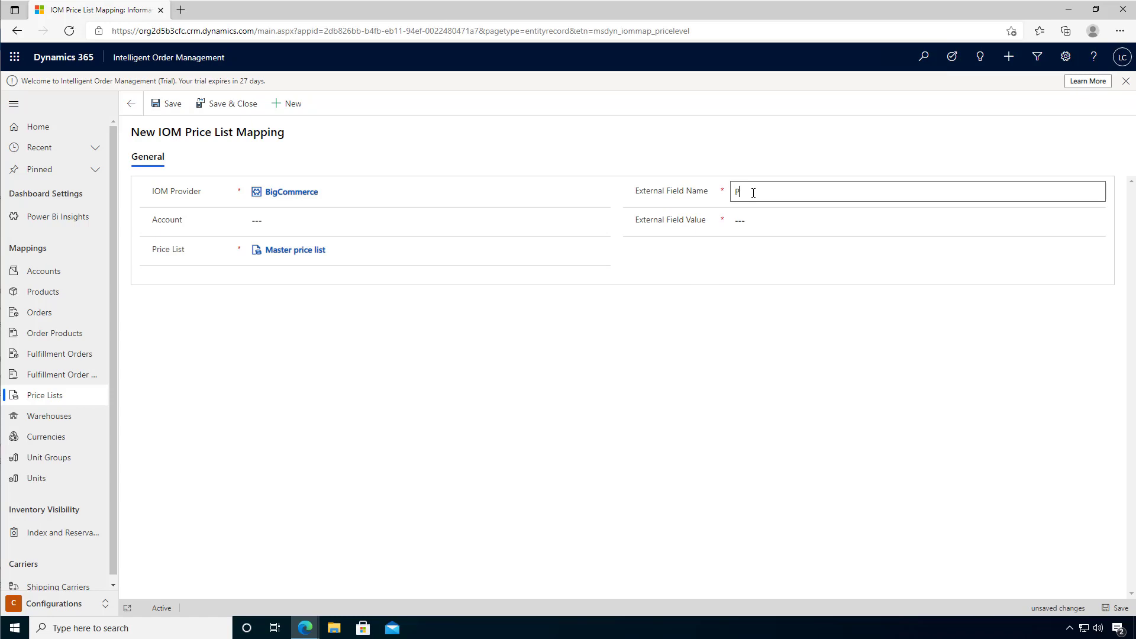
{"action": "type", "text": "ProviderName"}
{"action": "key", "text": "Tab"}
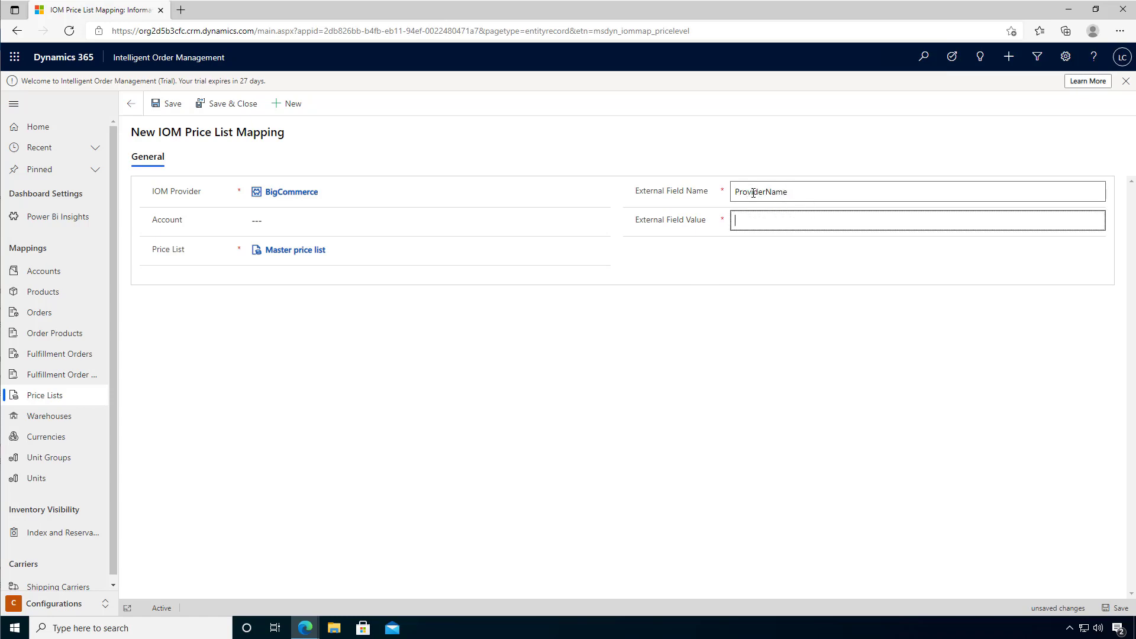
{"action": "type", "text": "BigCommerce"}
{"action": "left_click", "coordinate": [171, 103]}
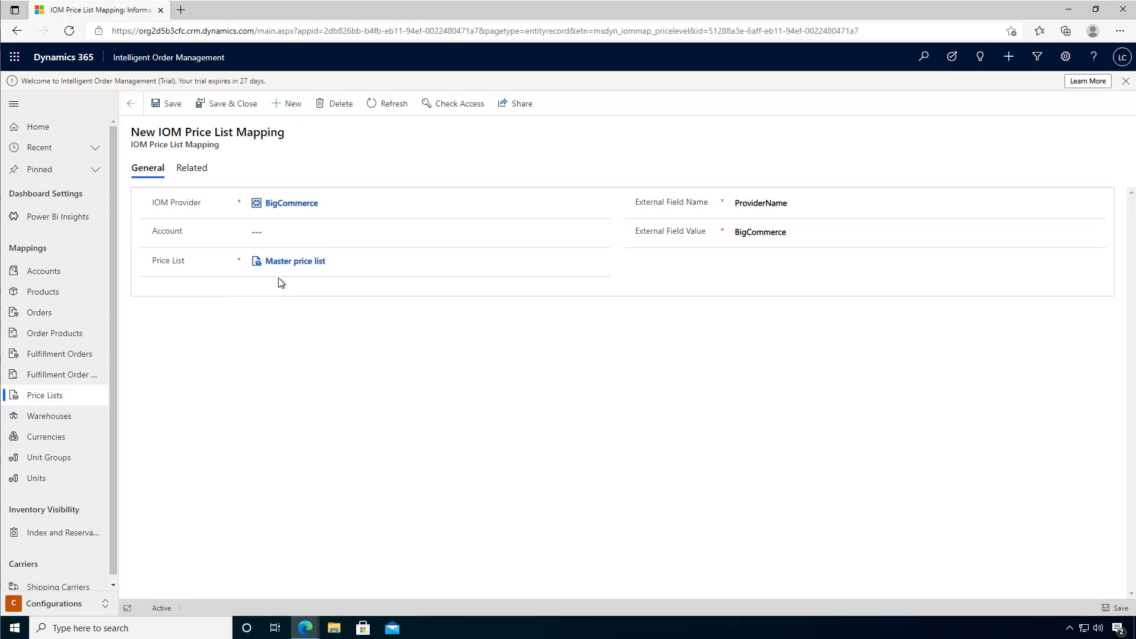
{"action": "left_click", "coordinate": [229, 104]}
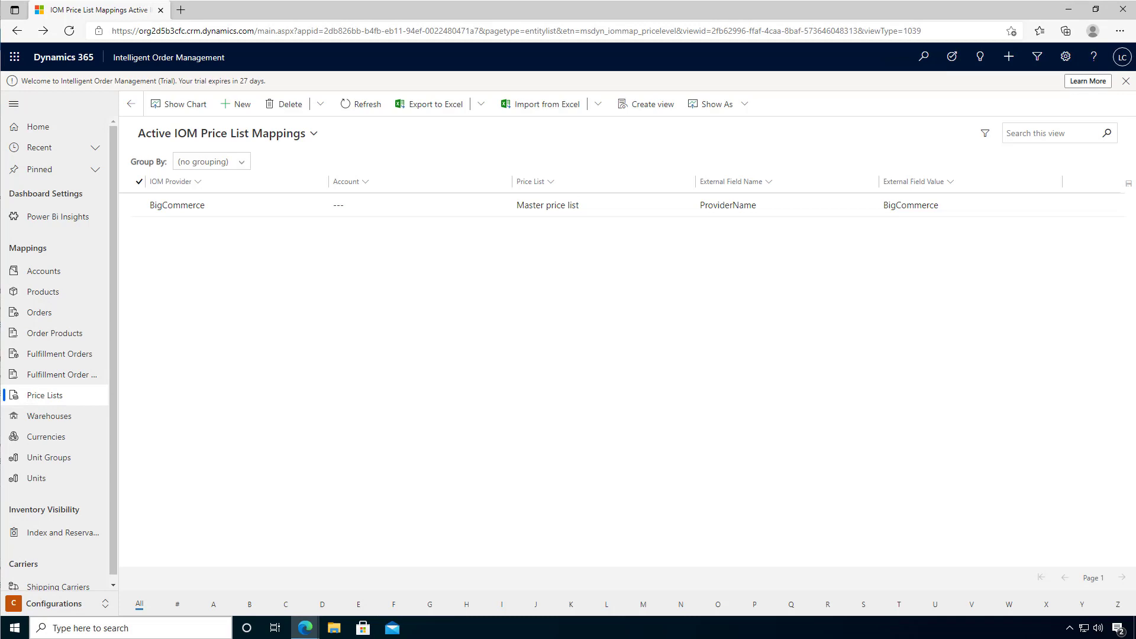
Step: Start a new IOM unit mapping with the BigCommerce provider and the unit ea
{"action": "left_click", "coordinate": [50, 475]}
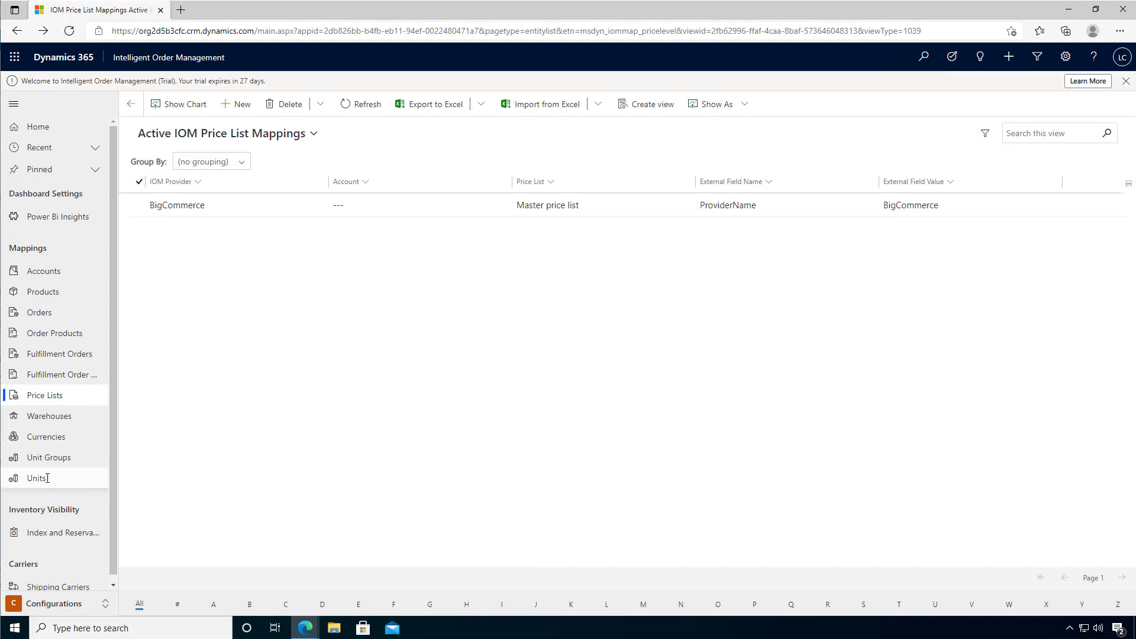
{"action": "left_click", "coordinate": [236, 104]}
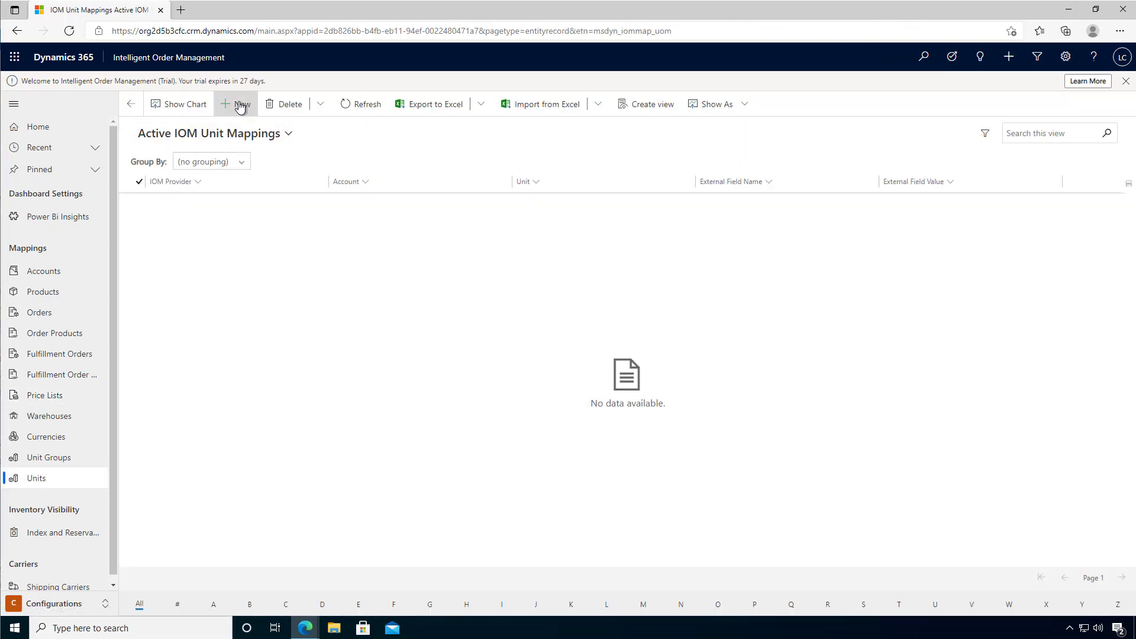
{"action": "left_click", "coordinate": [346, 198]}
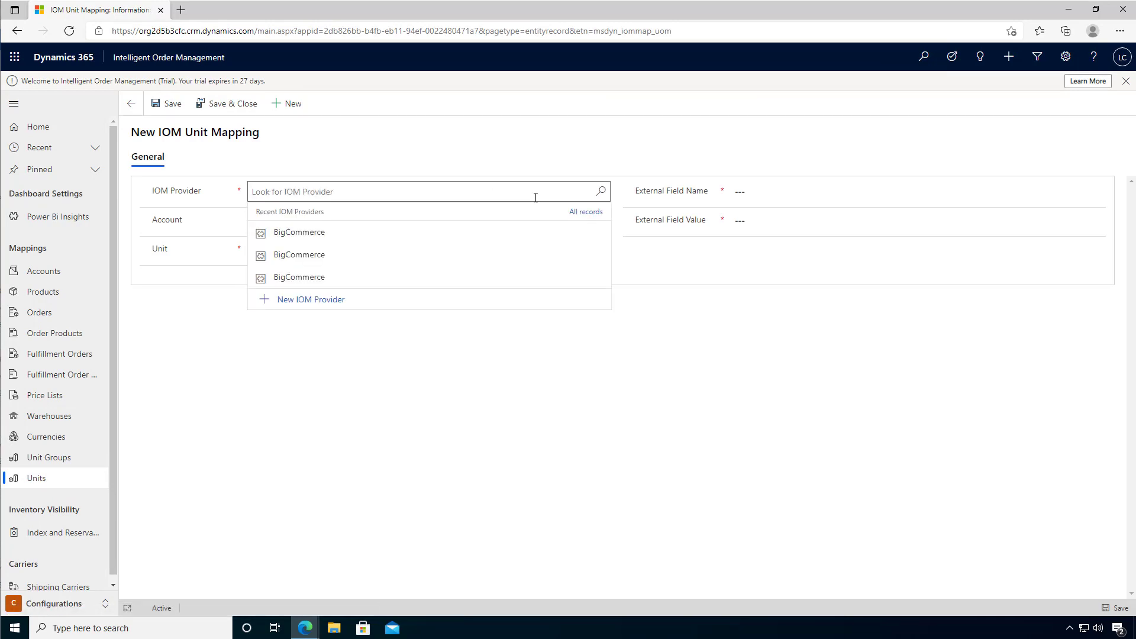
{"action": "left_click", "coordinate": [601, 192]}
{"action": "left_click", "coordinate": [291, 245]}
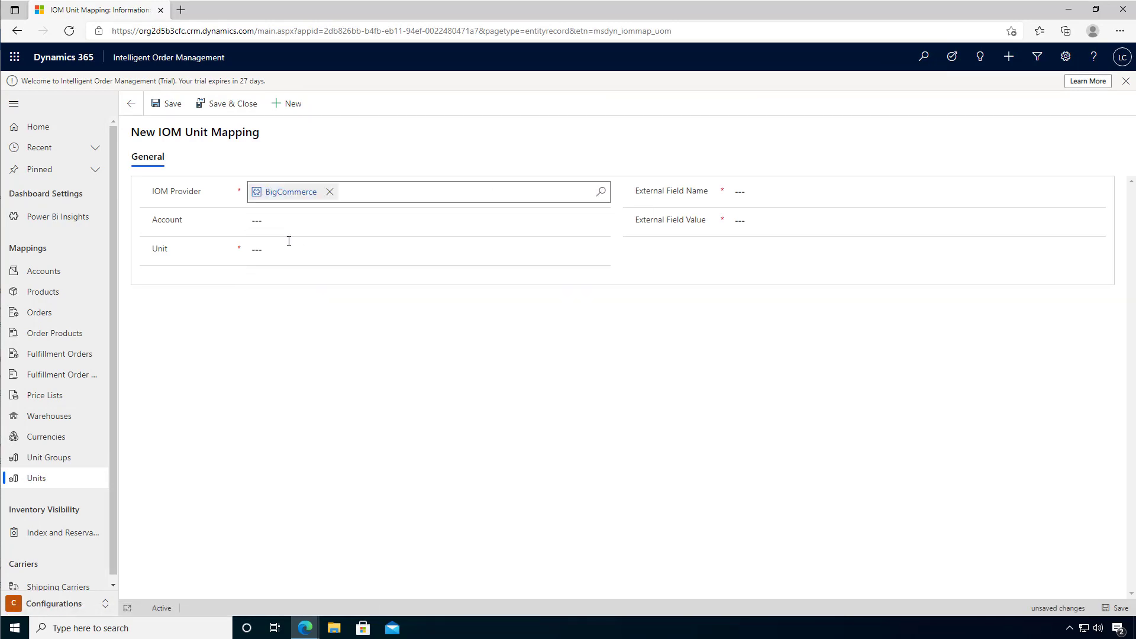
{"action": "left_click", "coordinate": [288, 248]}
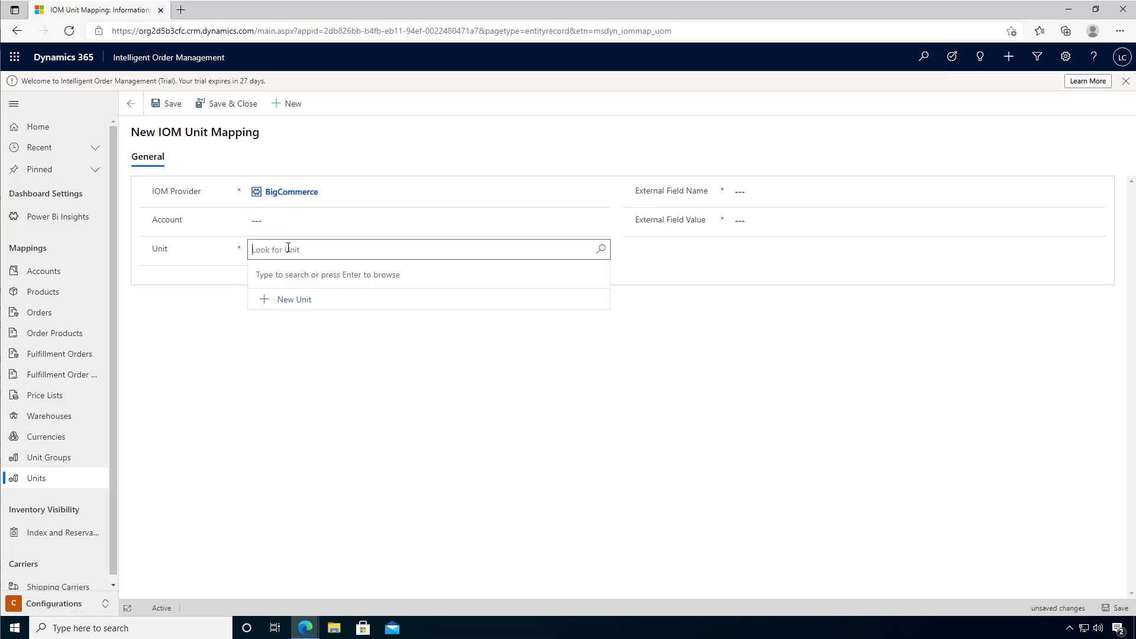
{"action": "type", "text": "ea"}
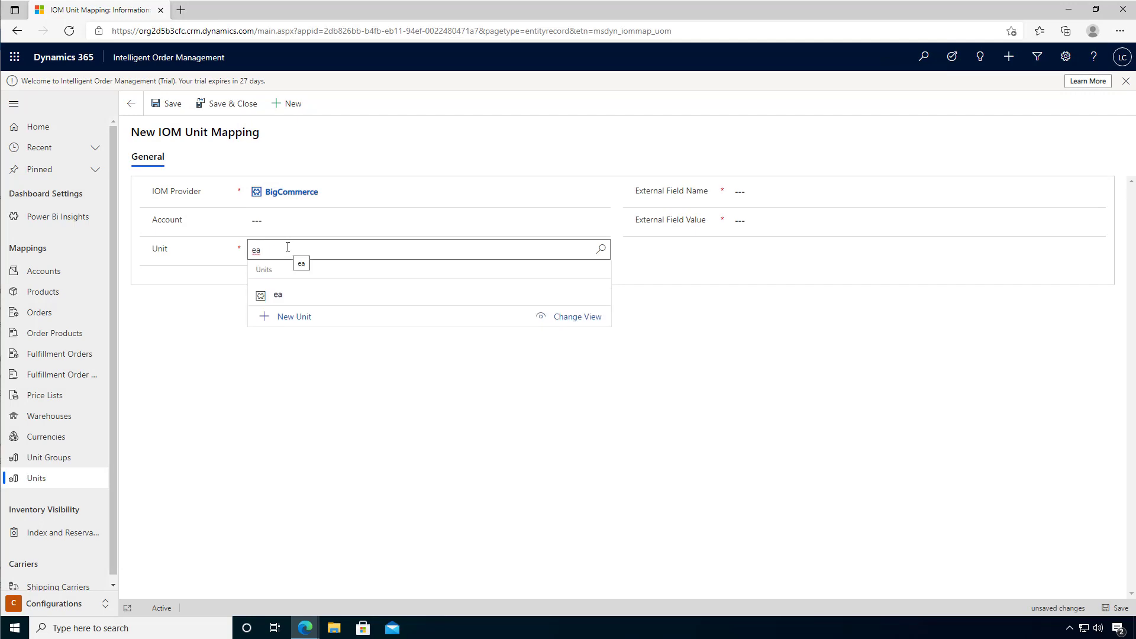
{"action": "left_click", "coordinate": [282, 298]}
Step: Set the unit mapping's external field name to unit and its value to each, save the record and leave it
{"action": "left_click", "coordinate": [740, 193]}
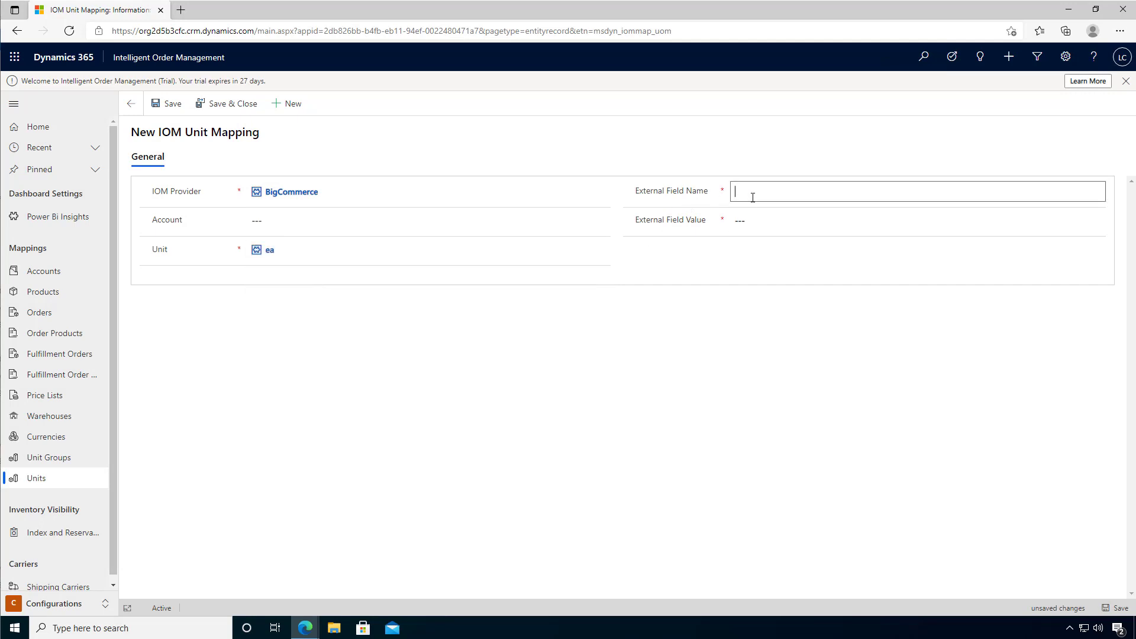
{"action": "type", "text": "unit"}
{"action": "left_click", "coordinate": [753, 219]}
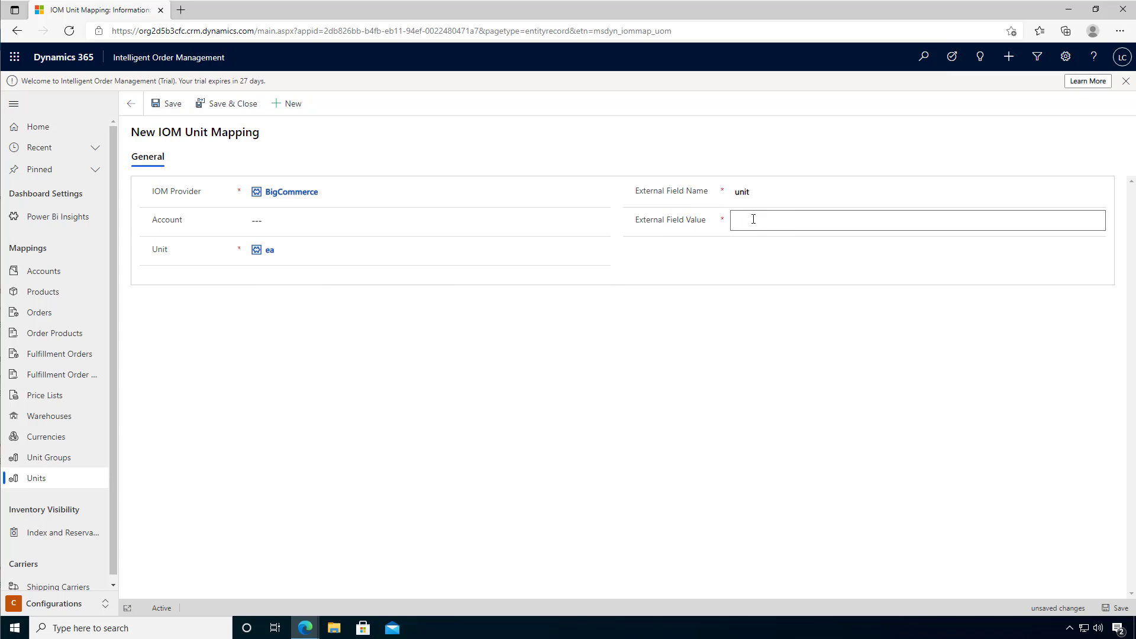
{"action": "type", "text": "each"}
{"action": "left_click", "coordinate": [169, 104]}
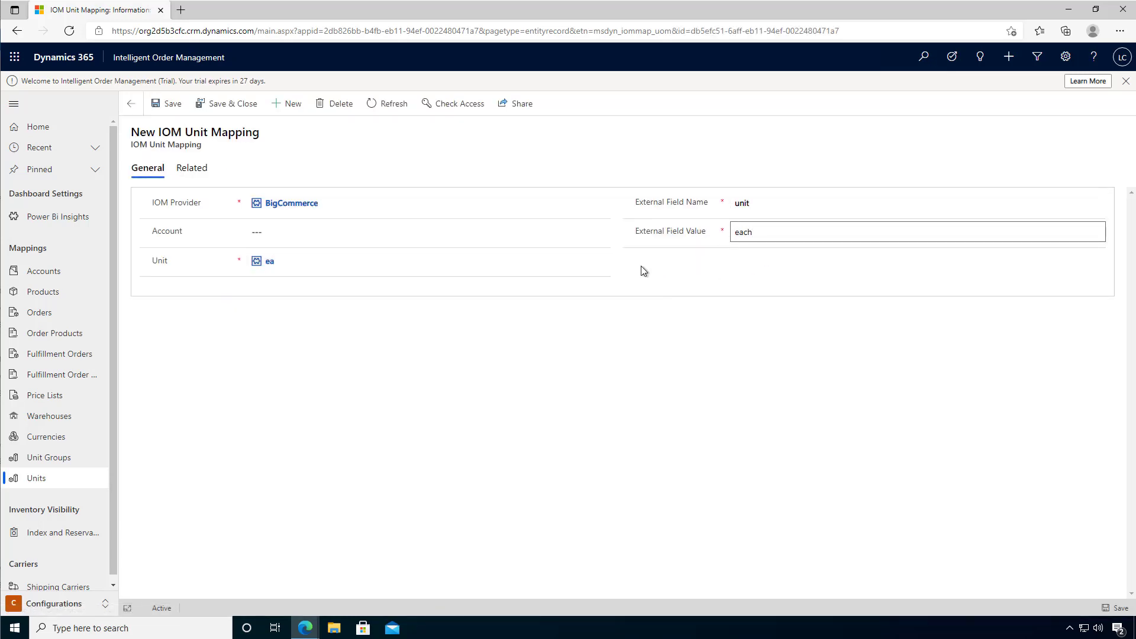
{"action": "left_click", "coordinate": [240, 113]}
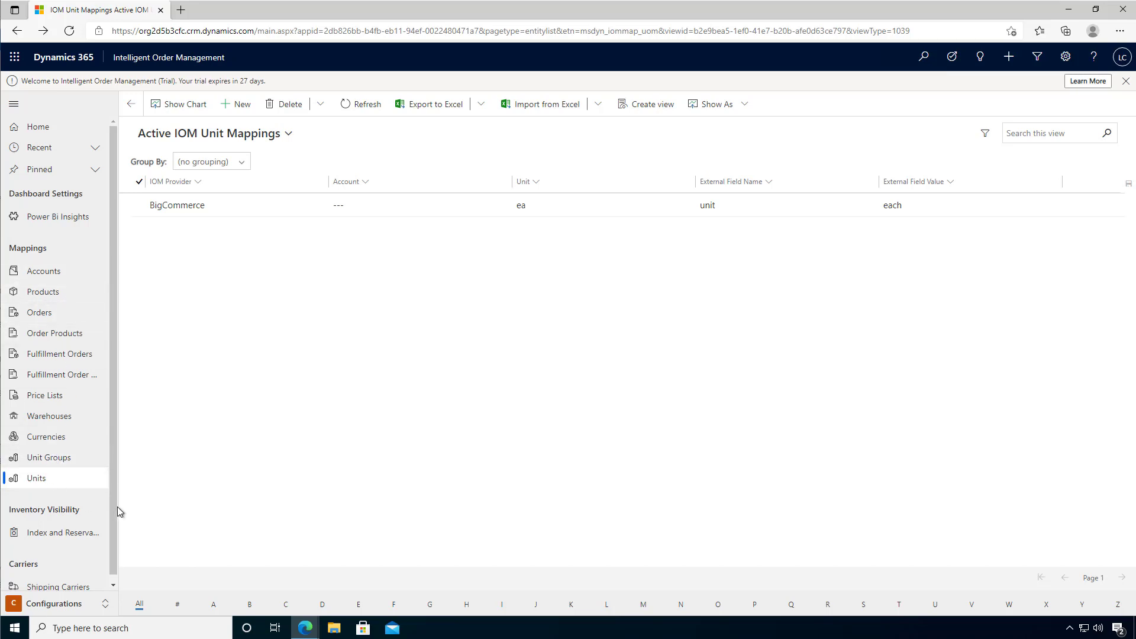
Step: Change from the Configurations area to the IOM area and switch to the BigCommerce store's order list
{"action": "left_click", "coordinate": [64, 603]}
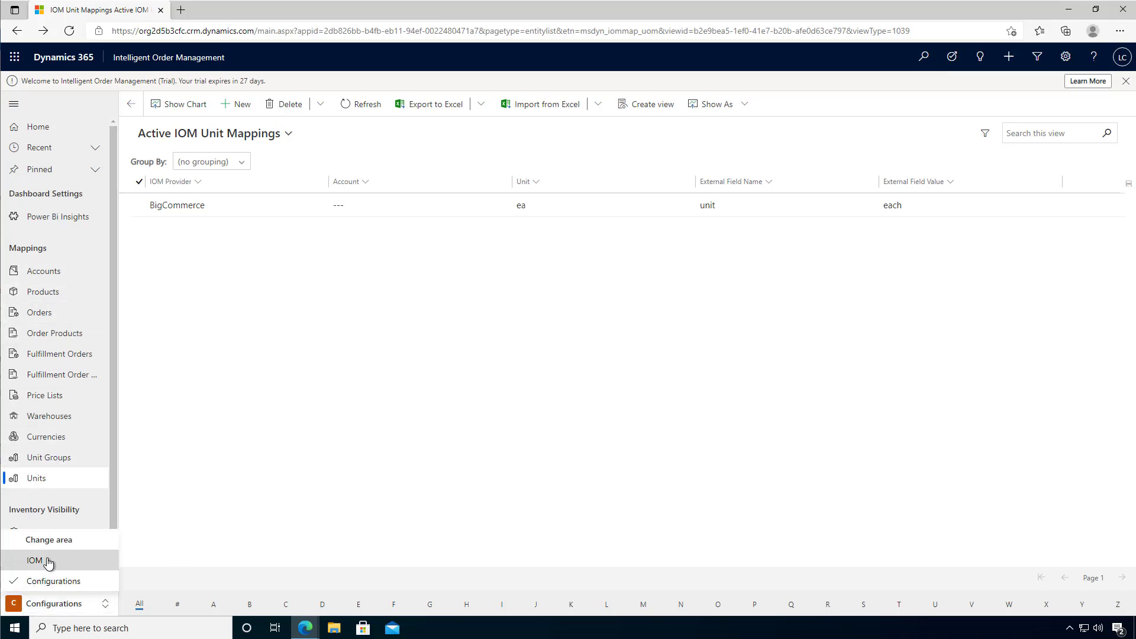
{"action": "left_click", "coordinate": [48, 561]}
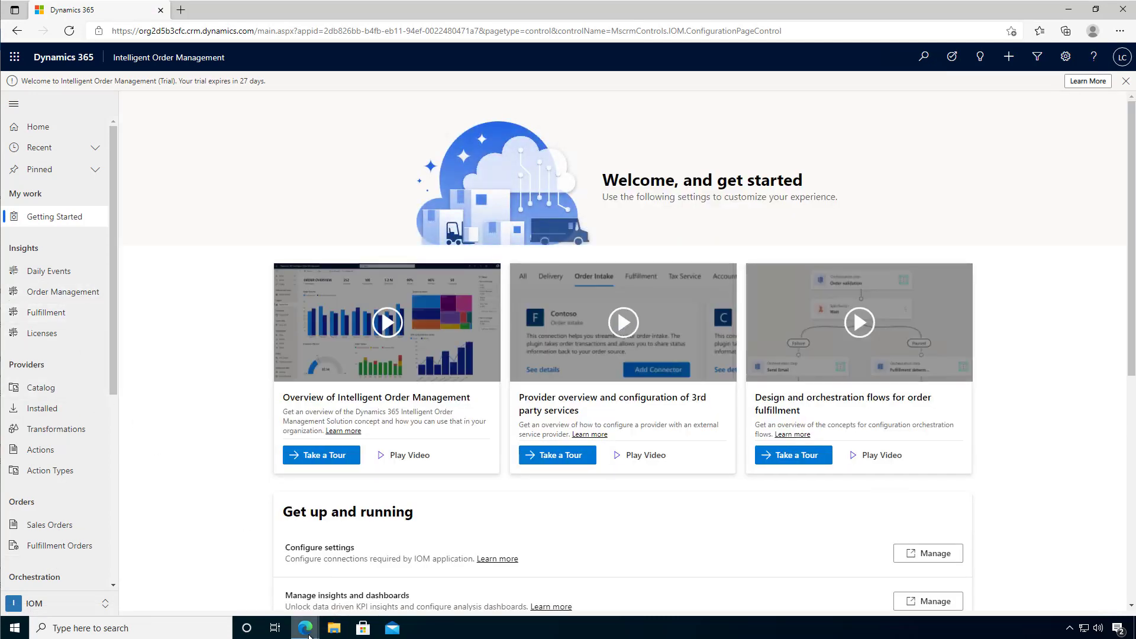
{"action": "mouse_move", "coordinate": [309, 632]}
{"action": "left_click", "coordinate": [426, 568]}
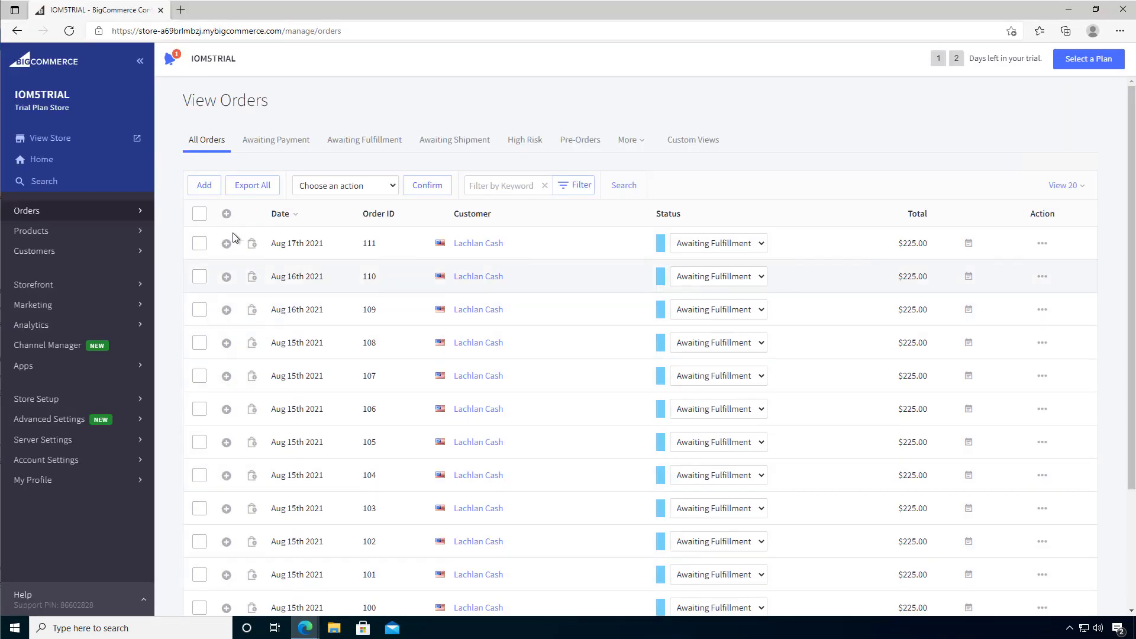
Step: Add a new order for the existing test customer, using the customer's saved address as billing information
{"action": "left_click", "coordinate": [200, 187]}
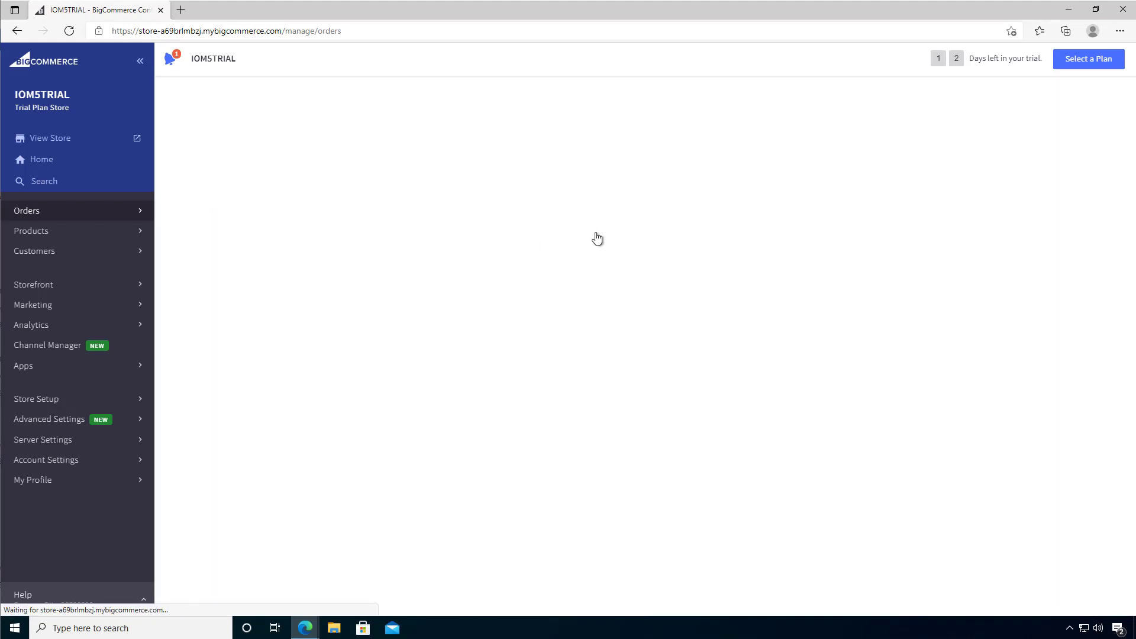
{"action": "left_click", "coordinate": [441, 269]}
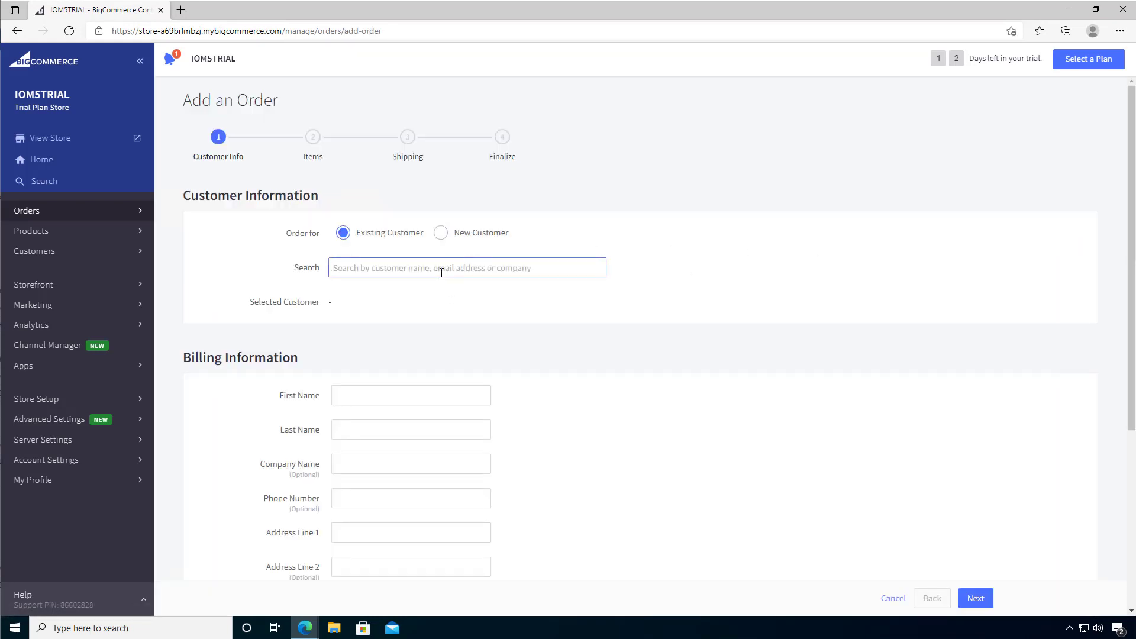
{"action": "type", "text": "t"}
{"action": "left_click", "coordinate": [414, 305]}
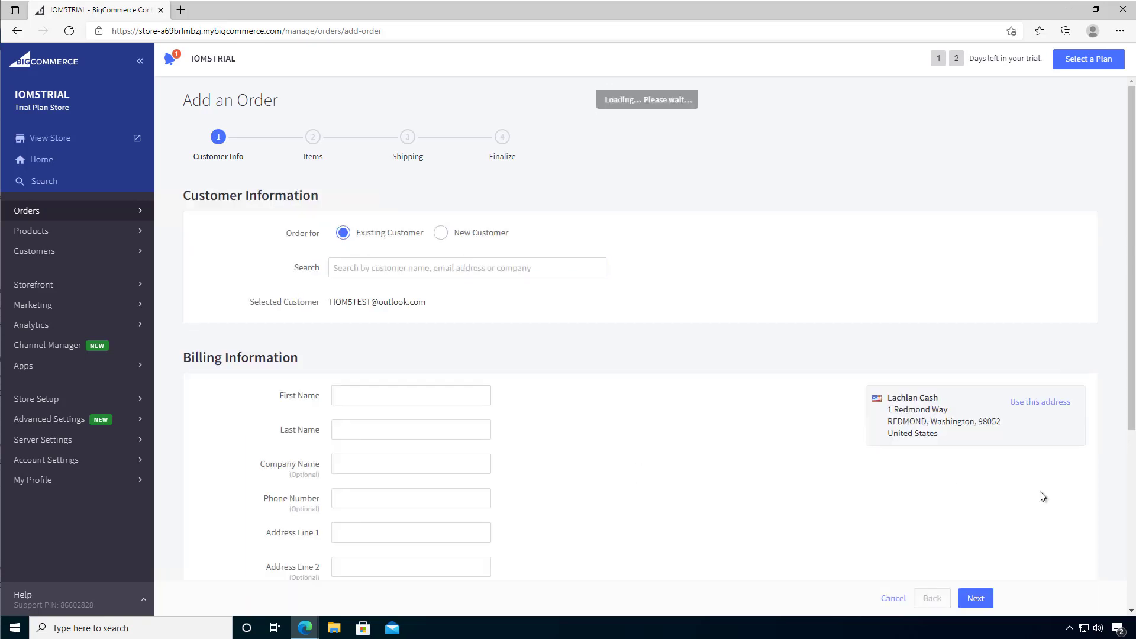
{"action": "left_click", "coordinate": [1037, 404]}
{"action": "left_click", "coordinate": [976, 598]}
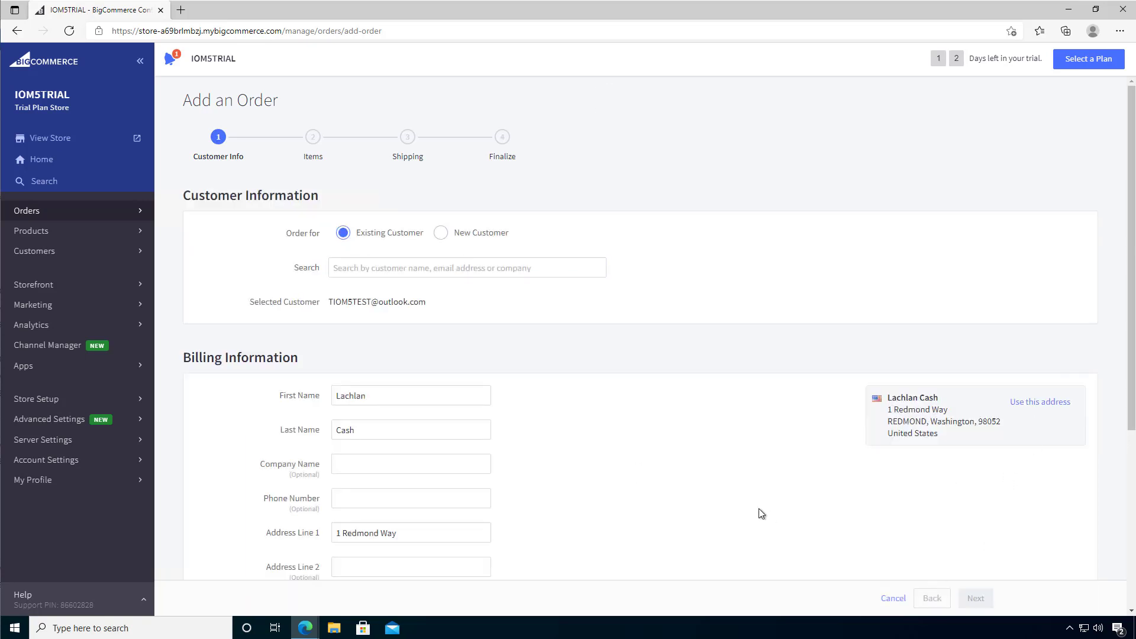
Step: Add the product [Sample] Able Brewing System with SKU ABS to the order and continue to shipping
{"action": "left_click", "coordinate": [413, 239]}
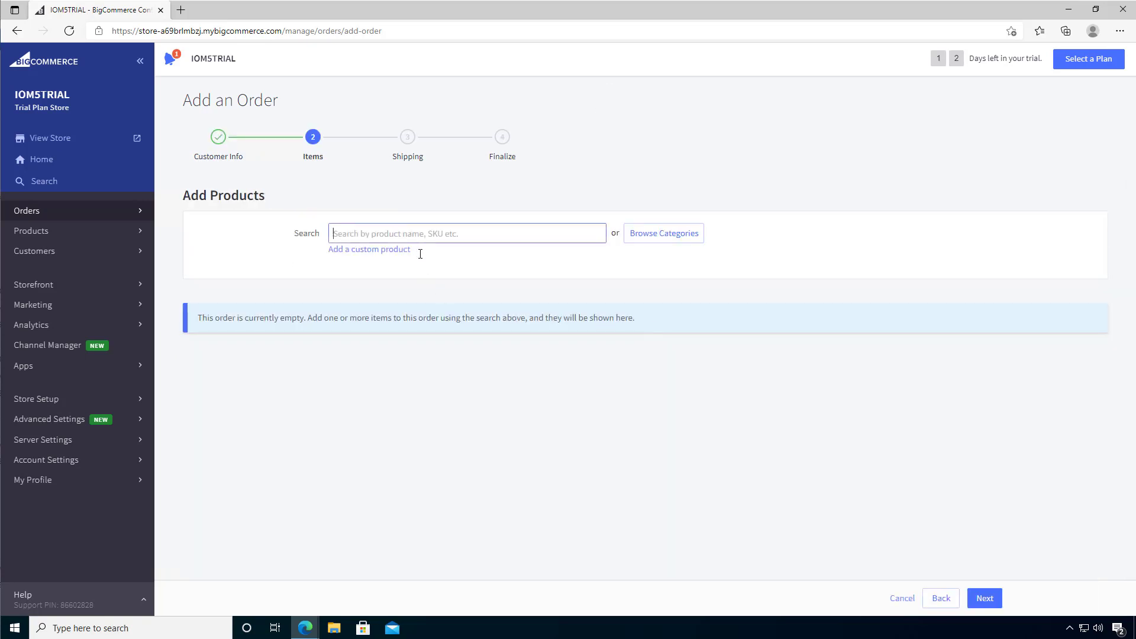
{"action": "type", "text": "ABS"}
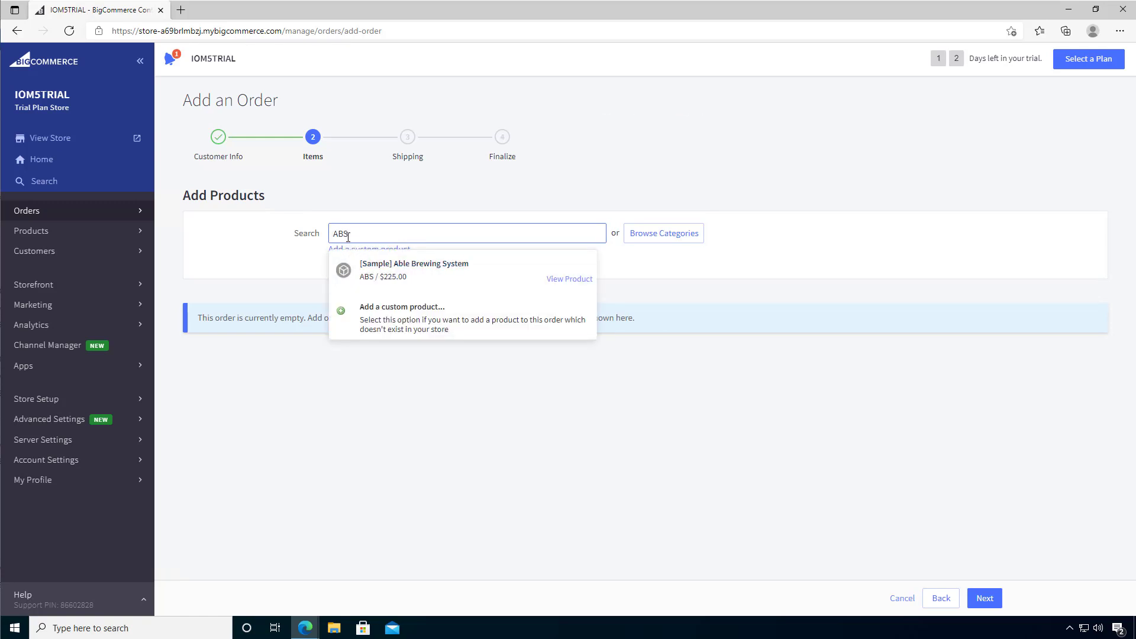
{"action": "left_click", "coordinate": [370, 267]}
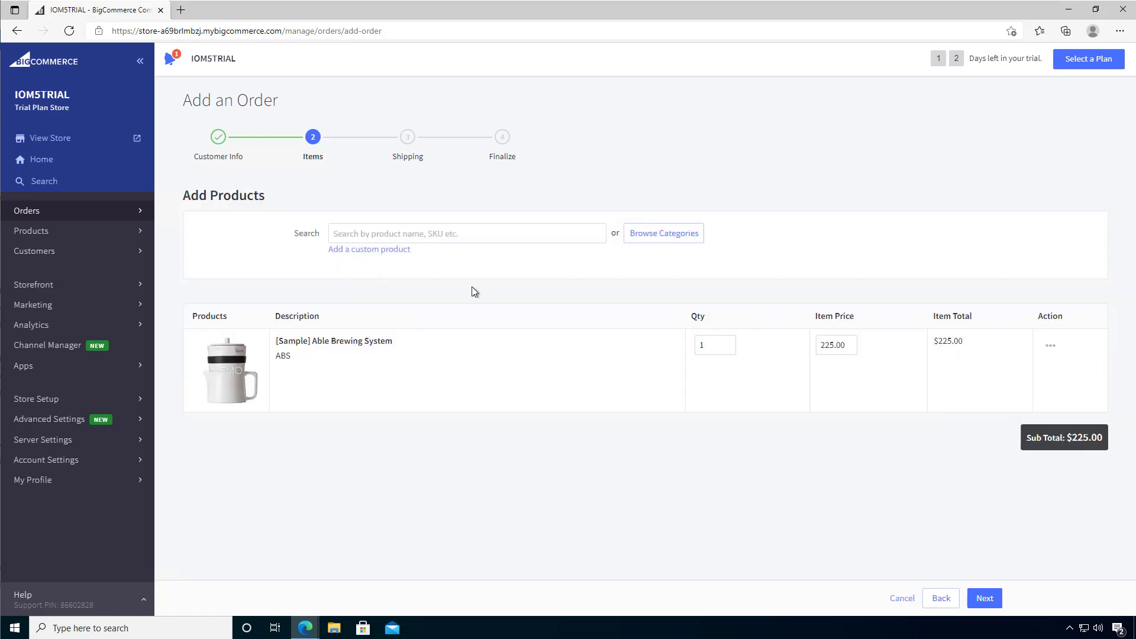
{"action": "left_click", "coordinate": [985, 598]}
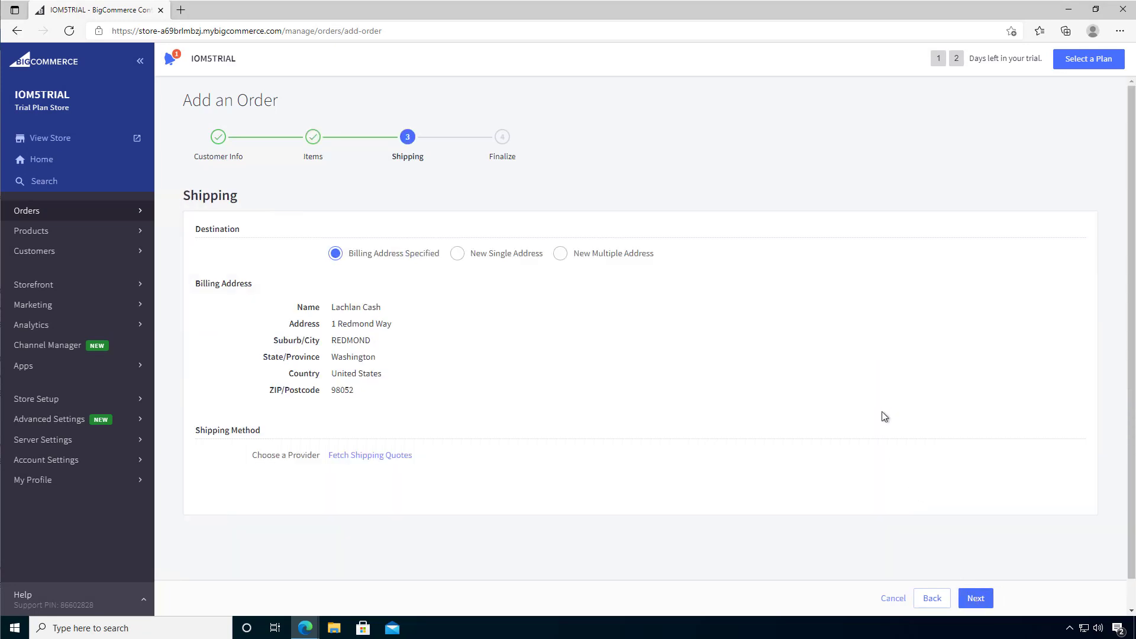
Step: Keep the billing address as shipping destination, finalize the order with Manual Payment, and save and process it
{"action": "left_click", "coordinate": [975, 602]}
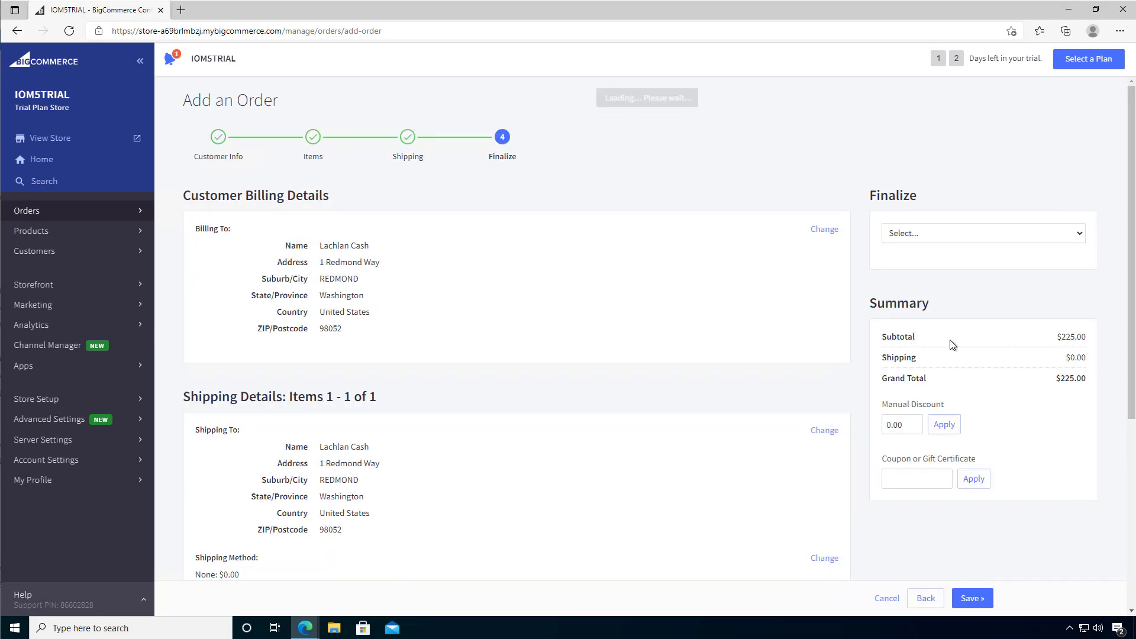
{"action": "left_click", "coordinate": [945, 235]}
{"action": "left_click", "coordinate": [923, 283]}
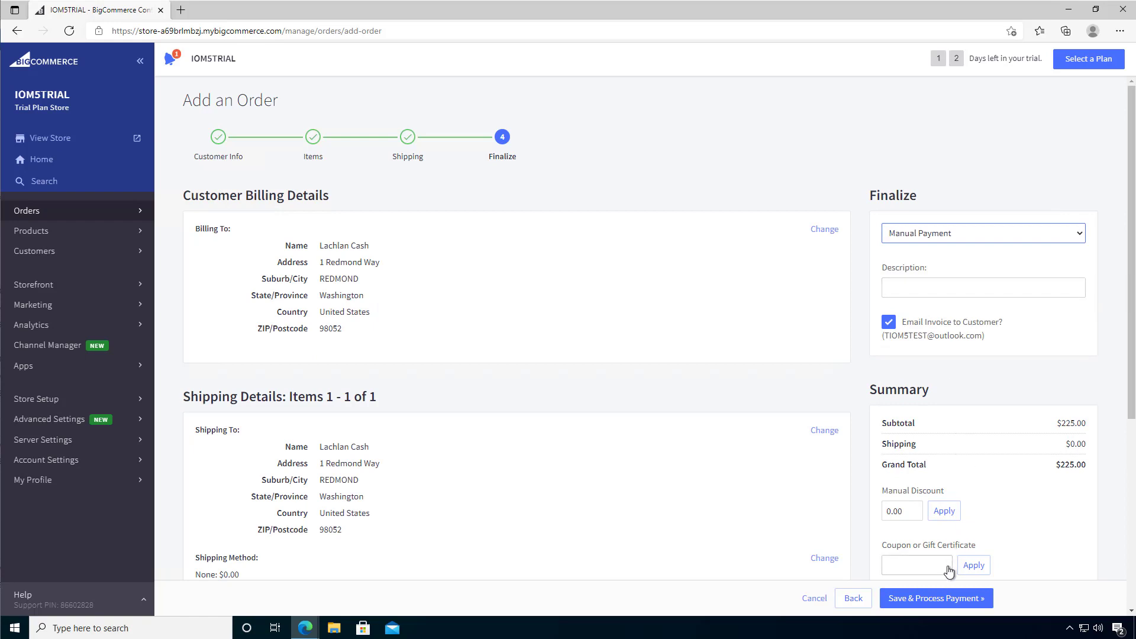
{"action": "left_click", "coordinate": [934, 600]}
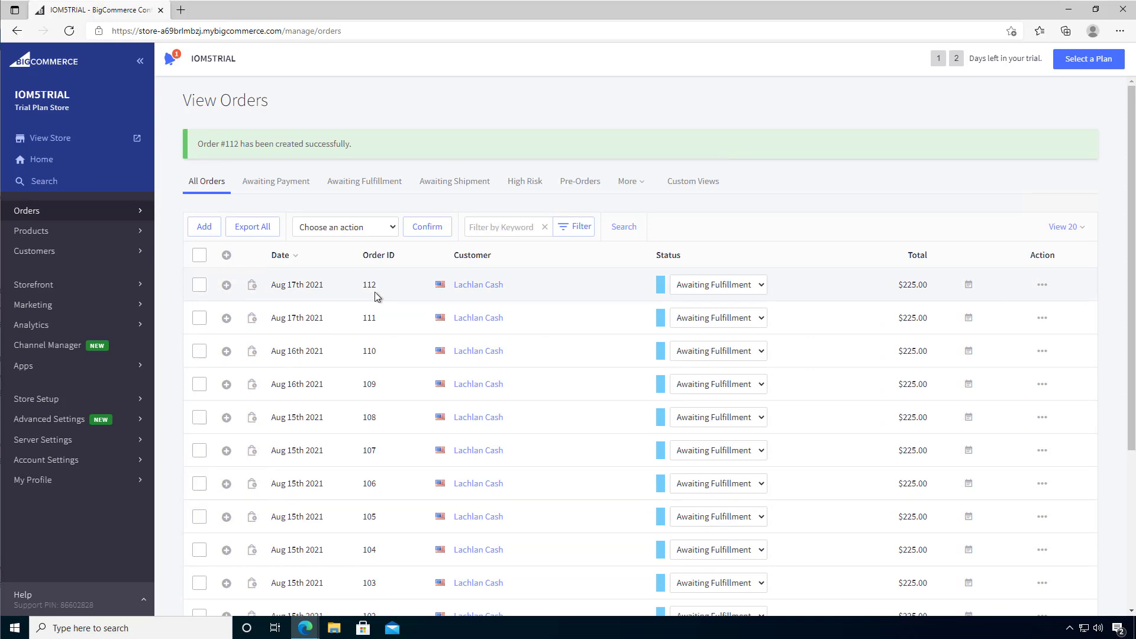
{"action": "mouse_move", "coordinate": [306, 626]}
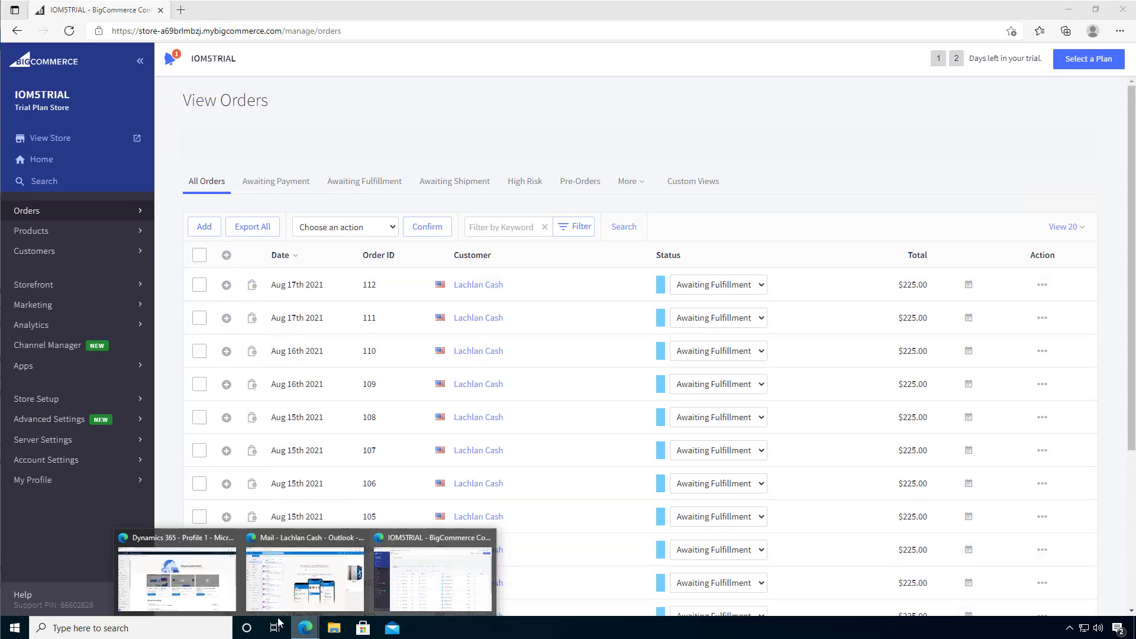
Step: Switch to Intelligent Order Management, refresh the sales orders list, and open the newest Provider-BigCommerce order
{"action": "left_click", "coordinate": [188, 562]}
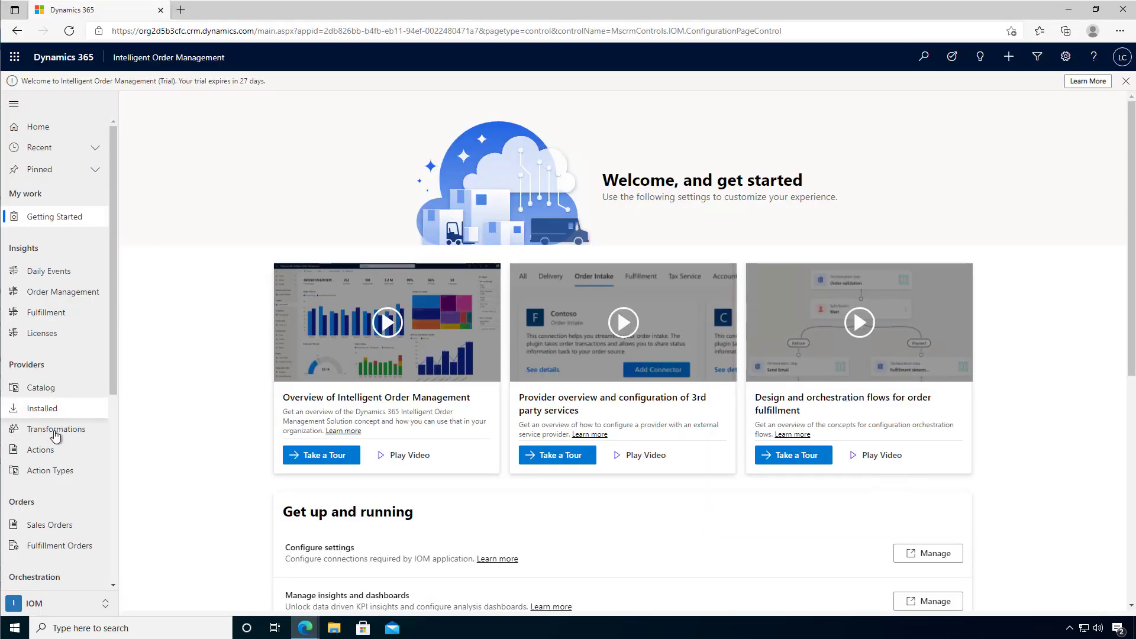
{"action": "left_click", "coordinate": [51, 526]}
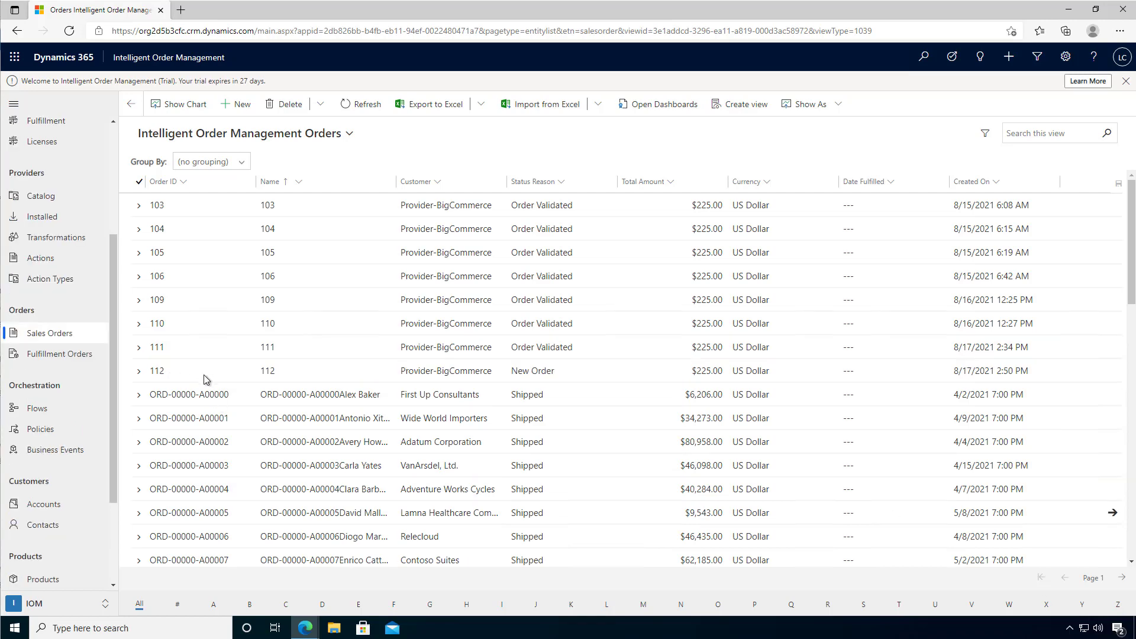
{"action": "left_click", "coordinate": [360, 107]}
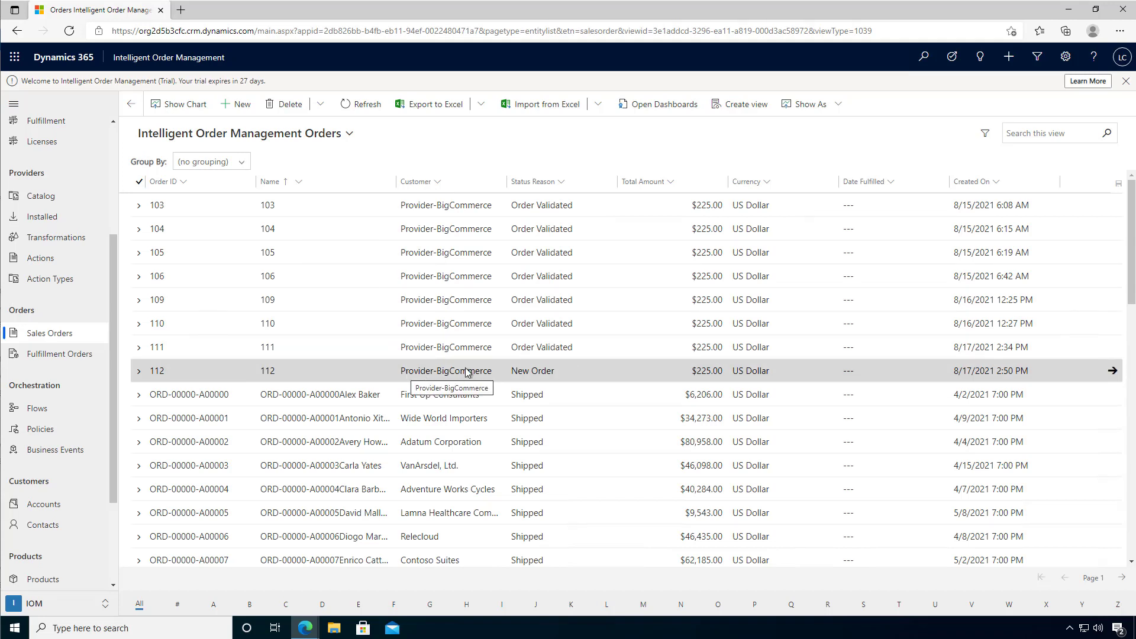
{"action": "left_click", "coordinate": [155, 371]}
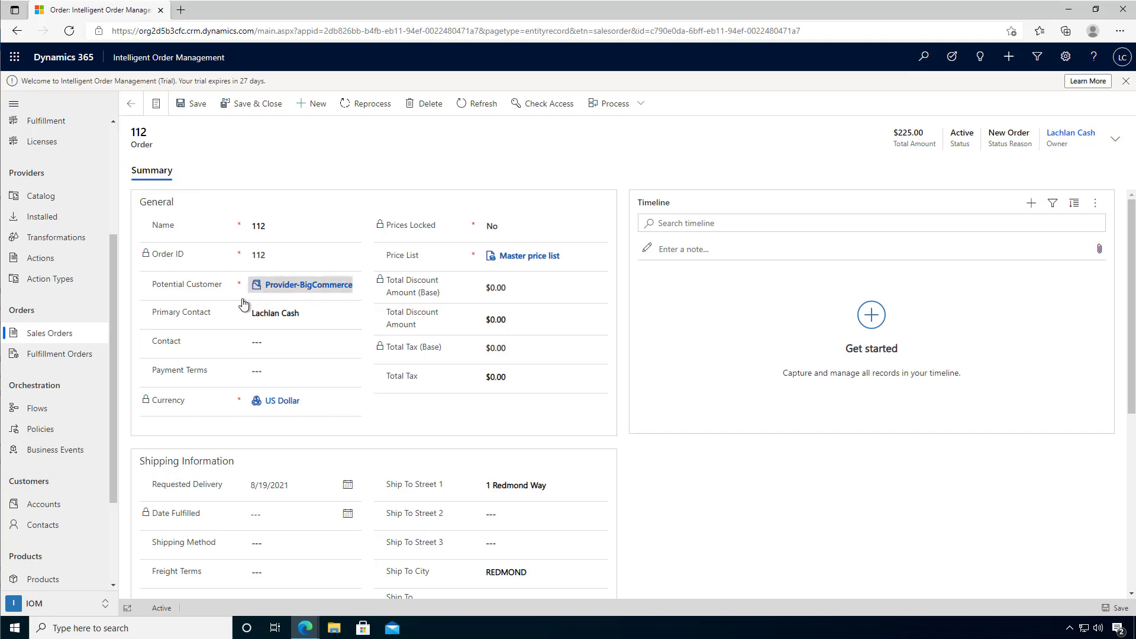
Step: Review the order's general details, shipping information and sales order lines, and refresh the record to check its status reason
{"action": "scroll", "coordinate": [475, 402], "scroll_direction": "down", "scroll_amount": 2}
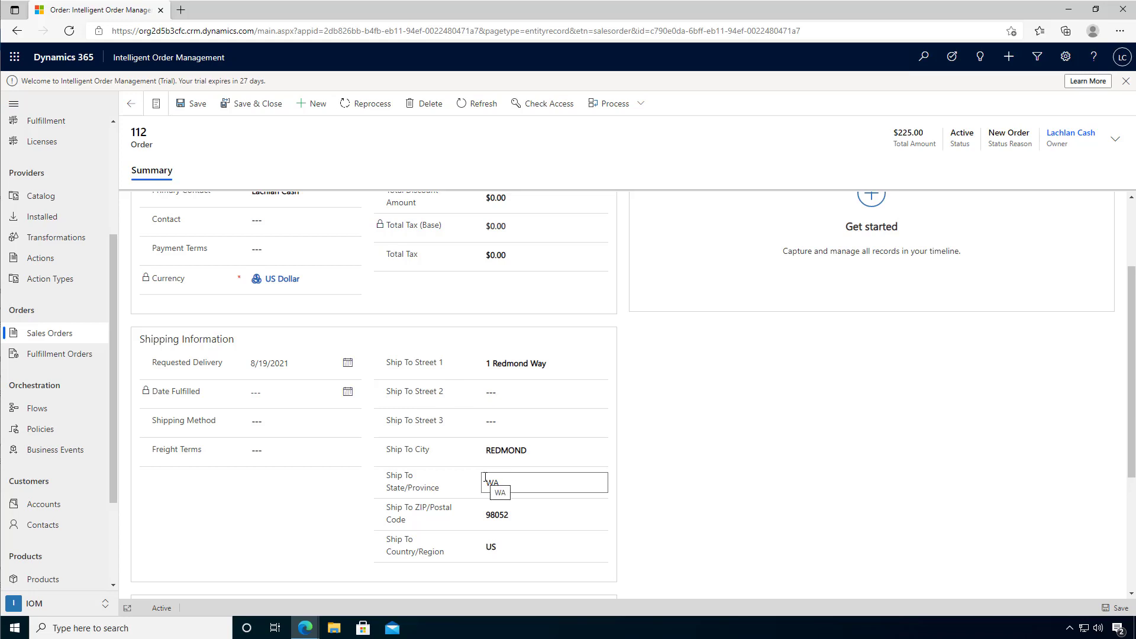
{"action": "scroll", "coordinate": [487, 479], "scroll_direction": "up", "scroll_amount": 2}
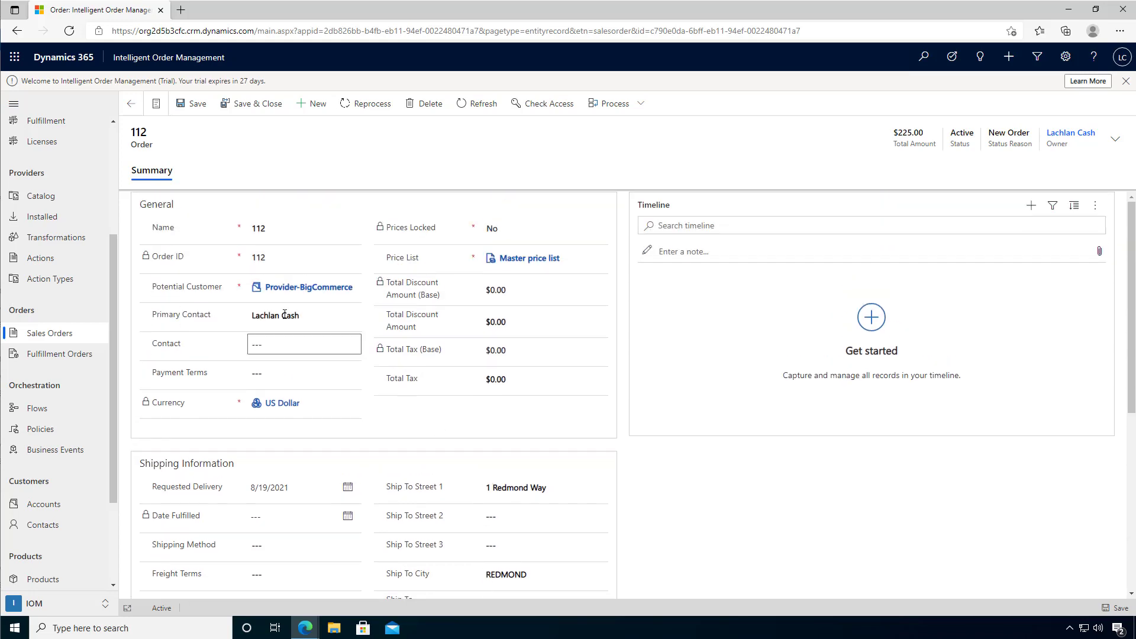
{"action": "scroll", "coordinate": [474, 361], "scroll_direction": "down", "scroll_amount": 5}
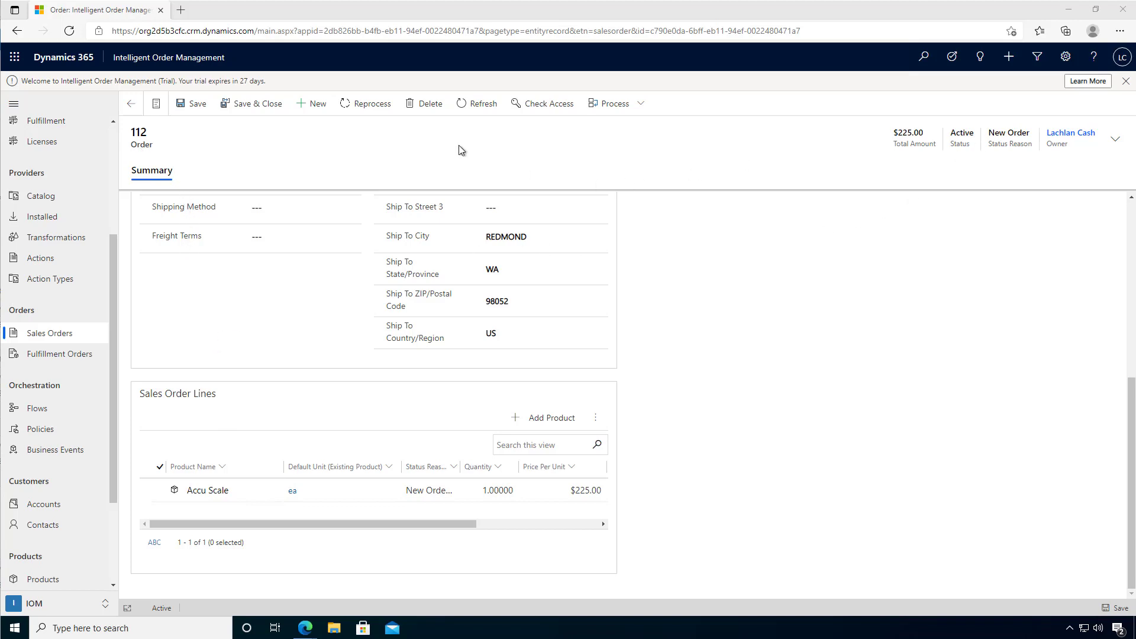
{"action": "left_click", "coordinate": [474, 107]}
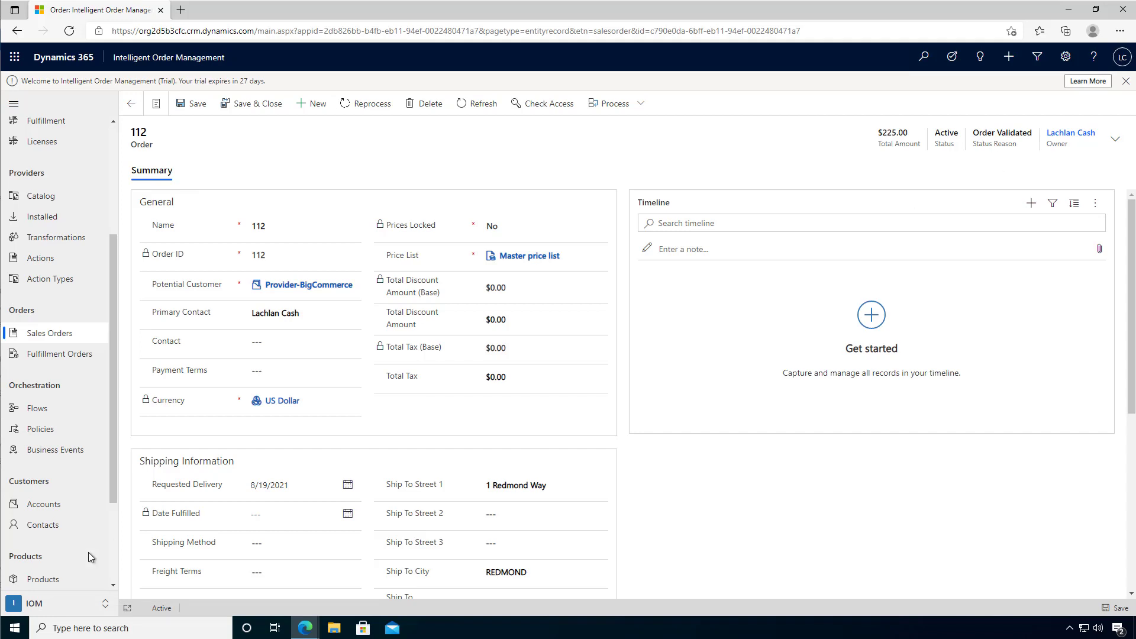
Step: Change from the IOM area to the Configurations area
{"action": "left_click", "coordinate": [68, 603]}
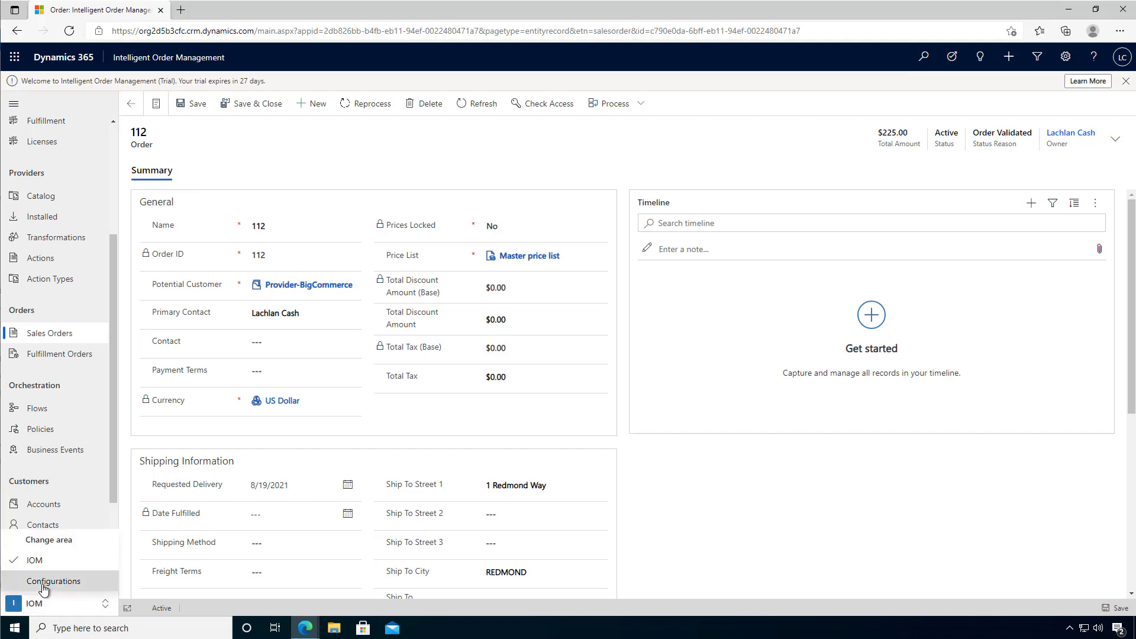
{"action": "left_click", "coordinate": [48, 581]}
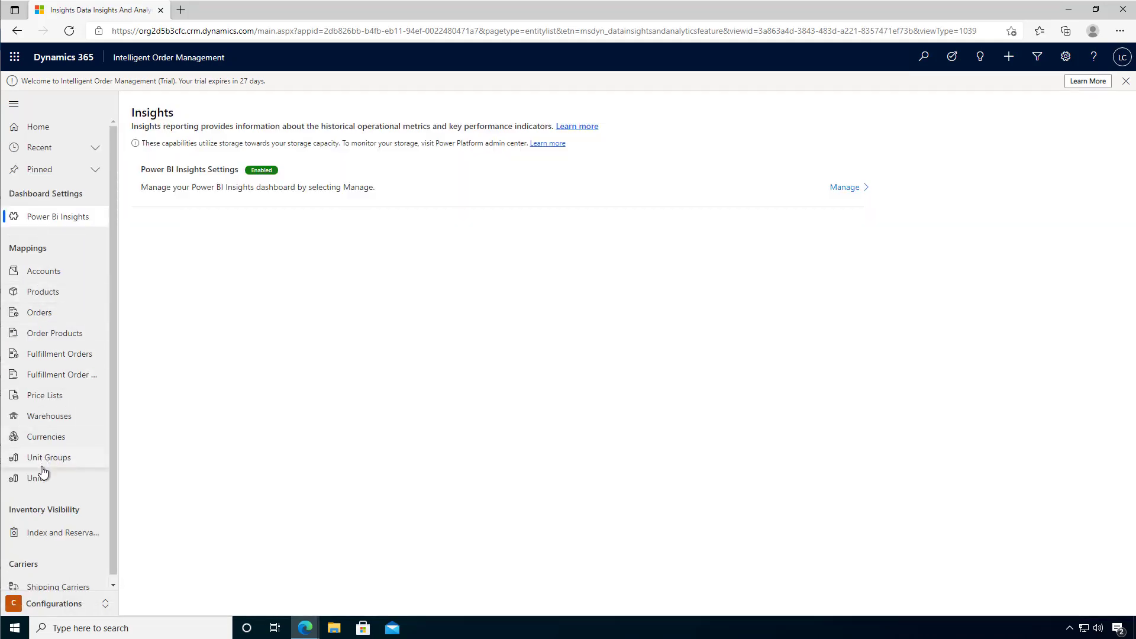